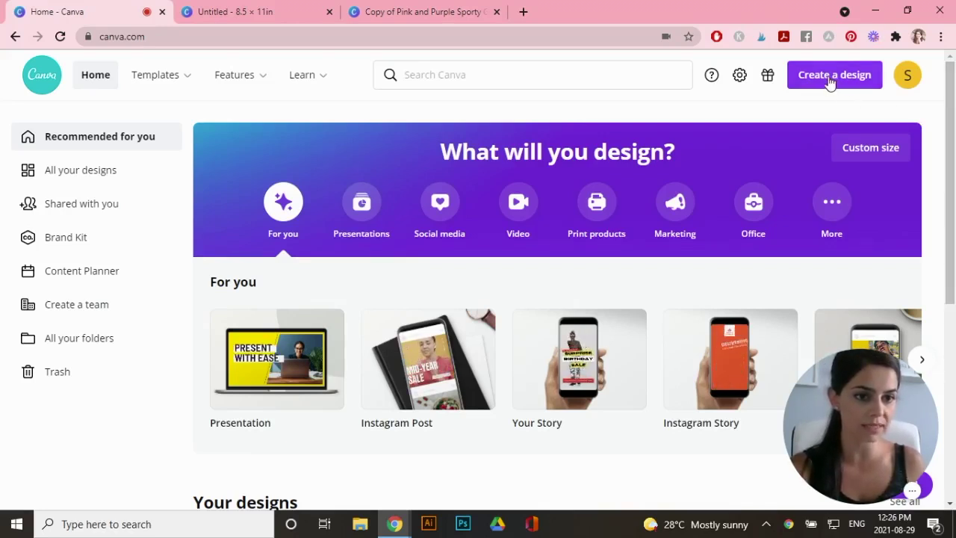
Create a blank custom-size design 8.5 in wide by 11 in tall, with units in inches
click(828, 81)
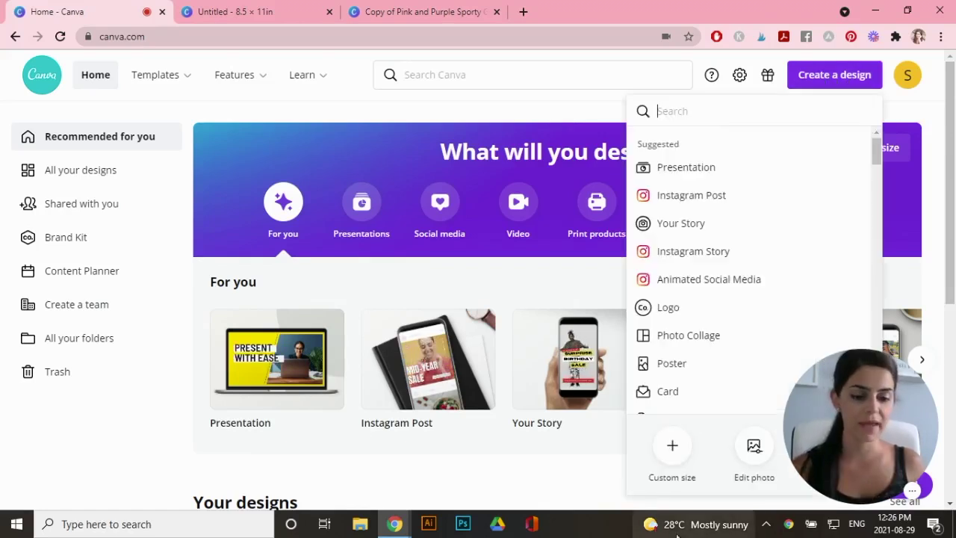
click(671, 452)
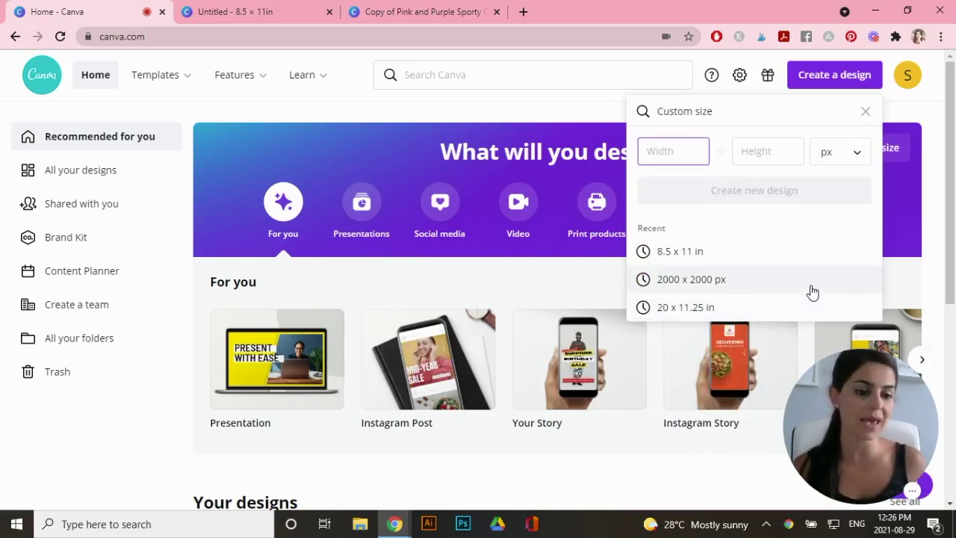
click(849, 161)
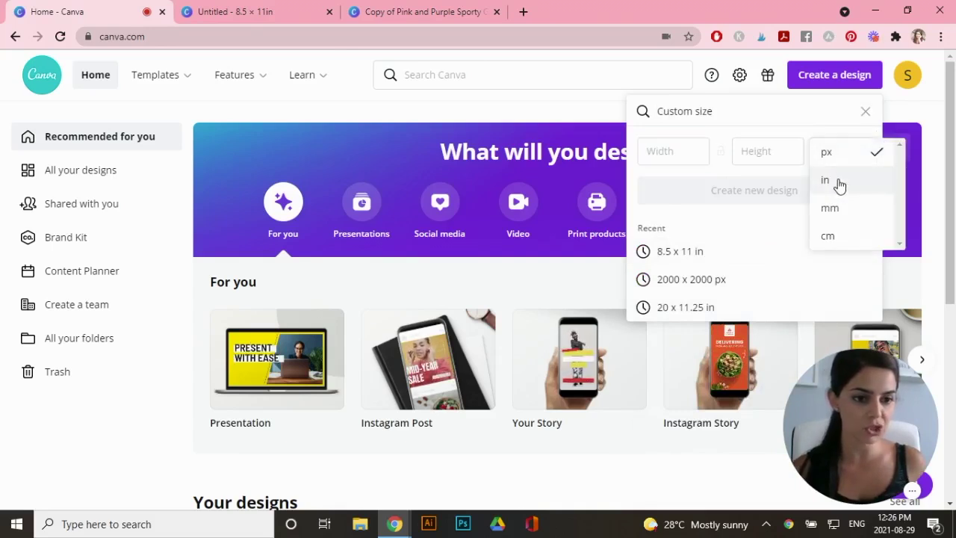
click(838, 182)
click(700, 151)
text(8.5)
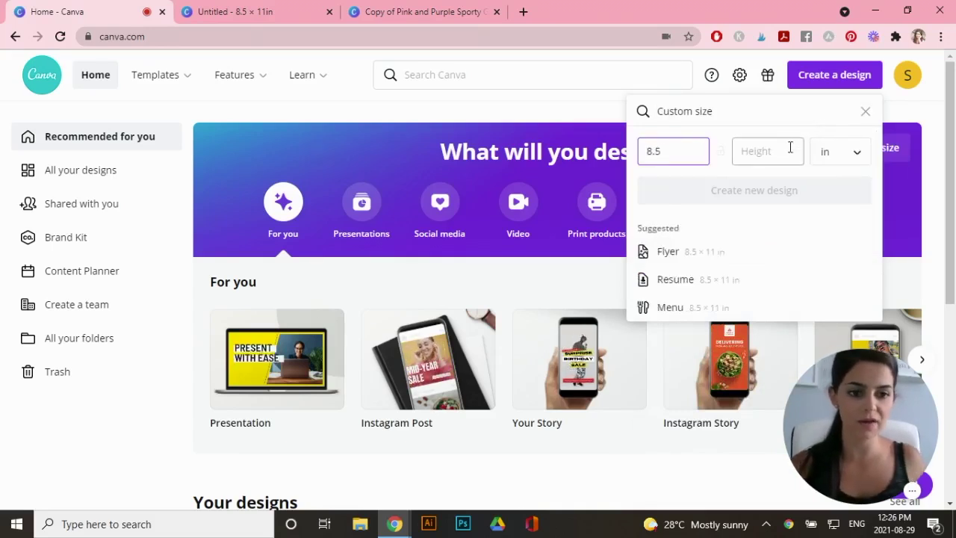
click(787, 150)
text(11)
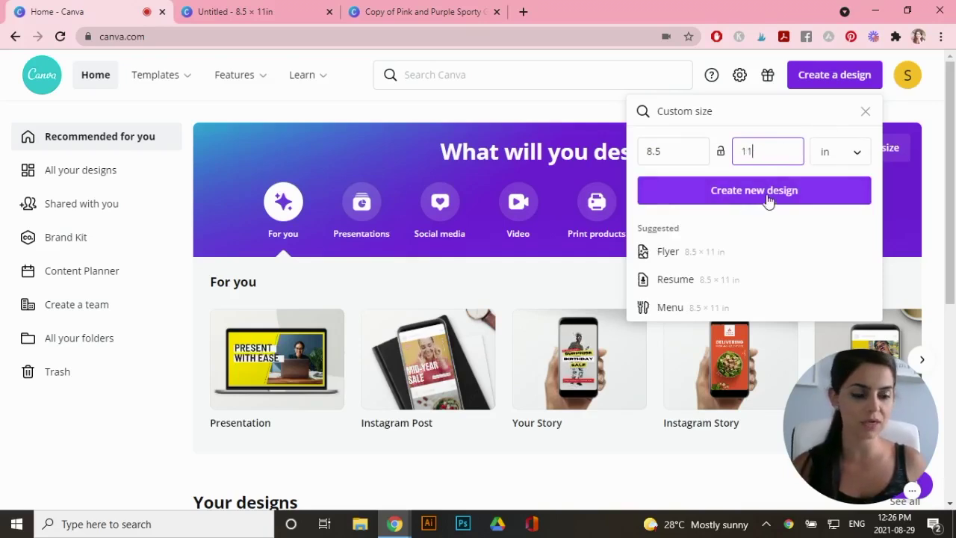
click(768, 200)
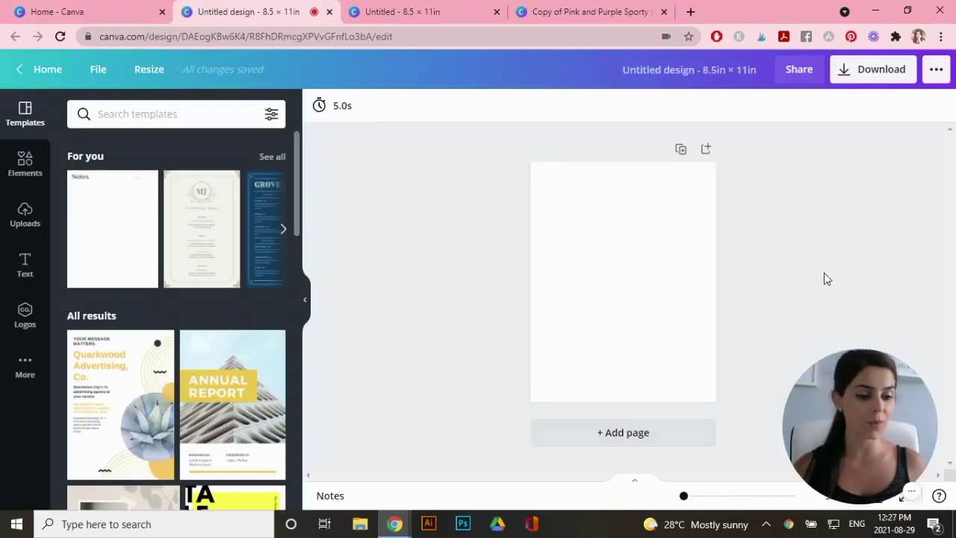
Zoom the page to 42% and turn on rulers and guides
drag(853, 444, 870, 397)
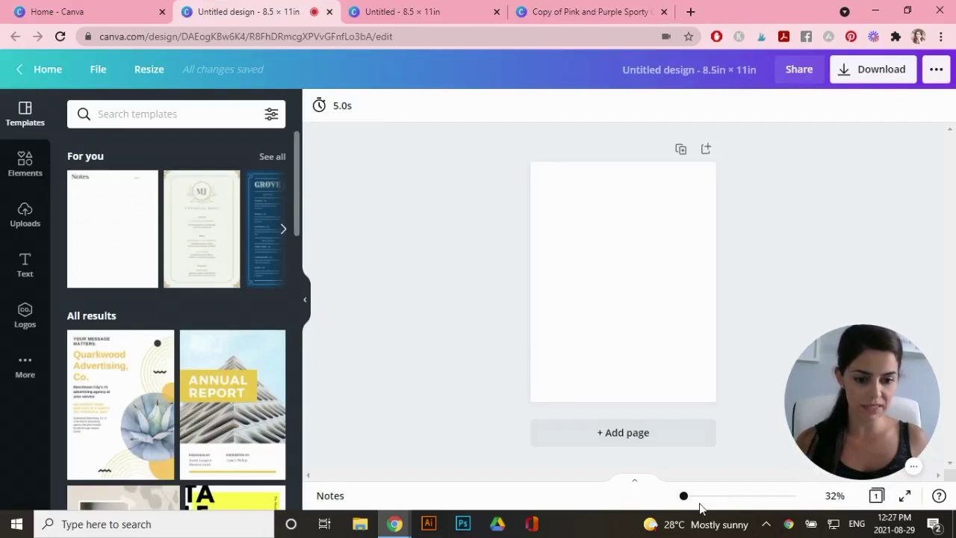
drag(685, 499, 686, 498)
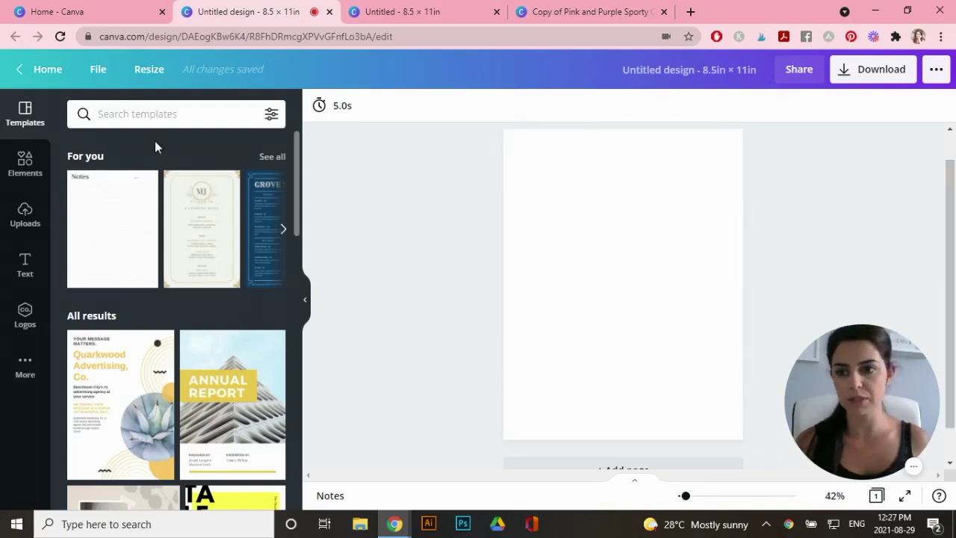
click(98, 69)
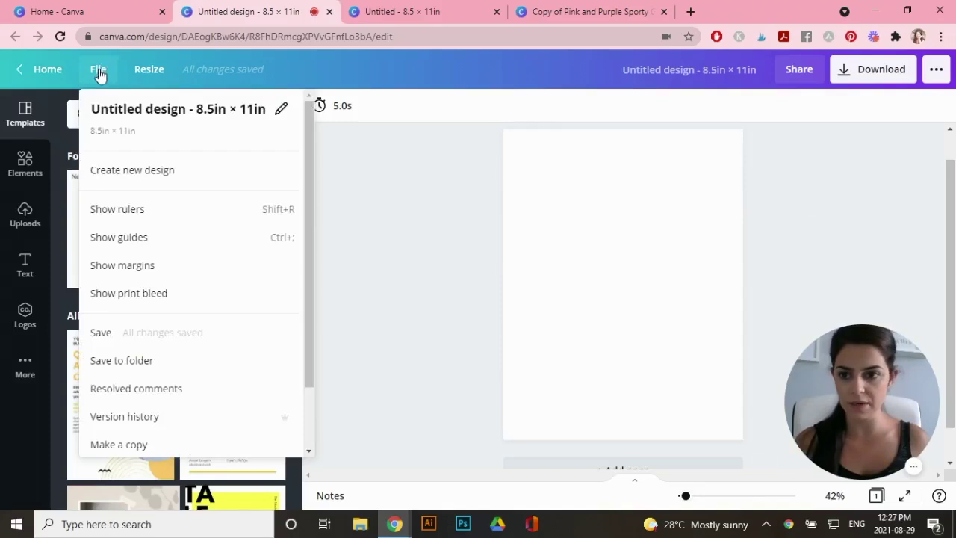
click(134, 215)
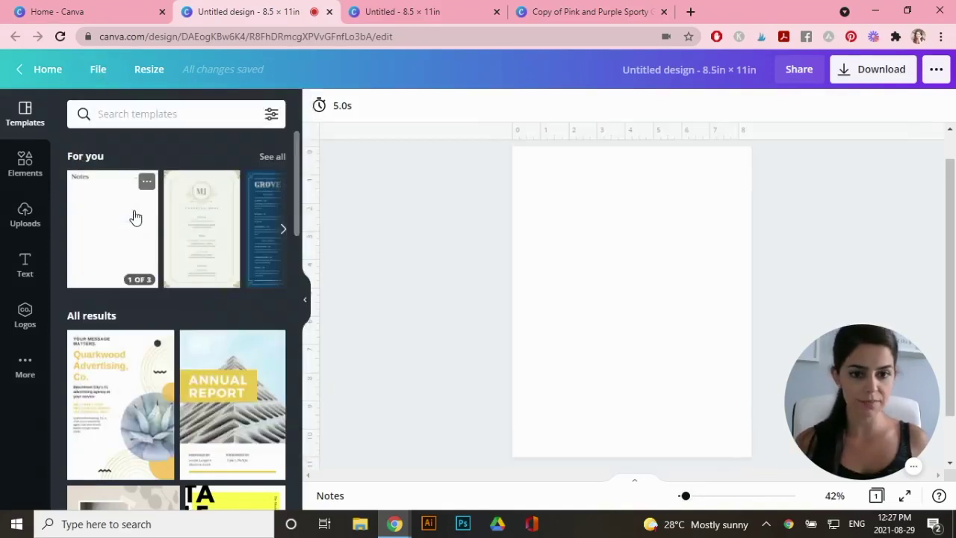
click(98, 70)
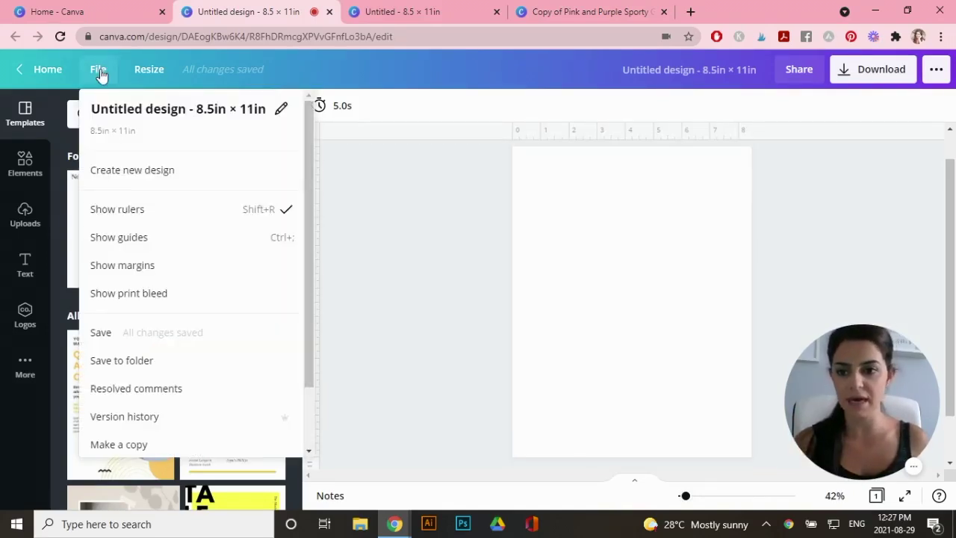
click(147, 239)
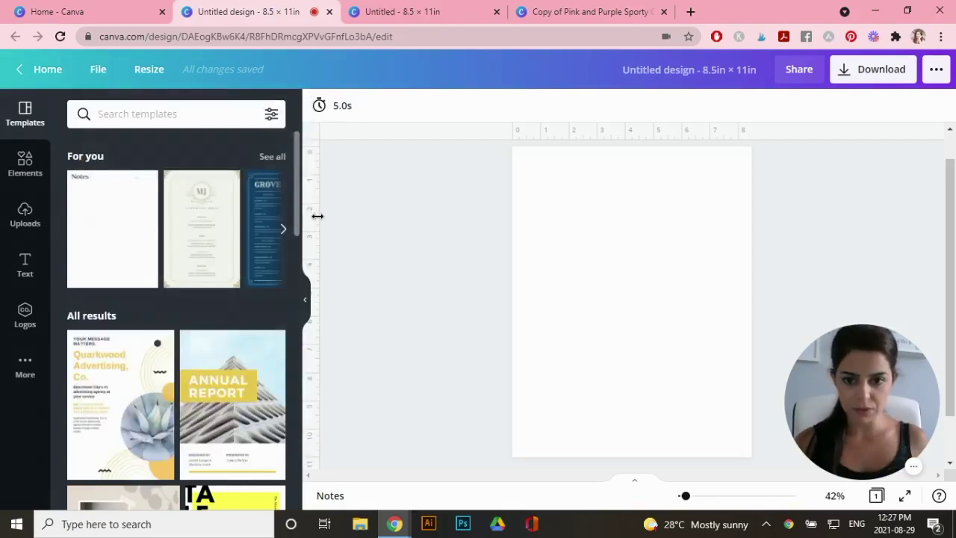
Drag vertical guides to 0.48 in and 8.02 in inside the page edges
drag(317, 216, 526, 219)
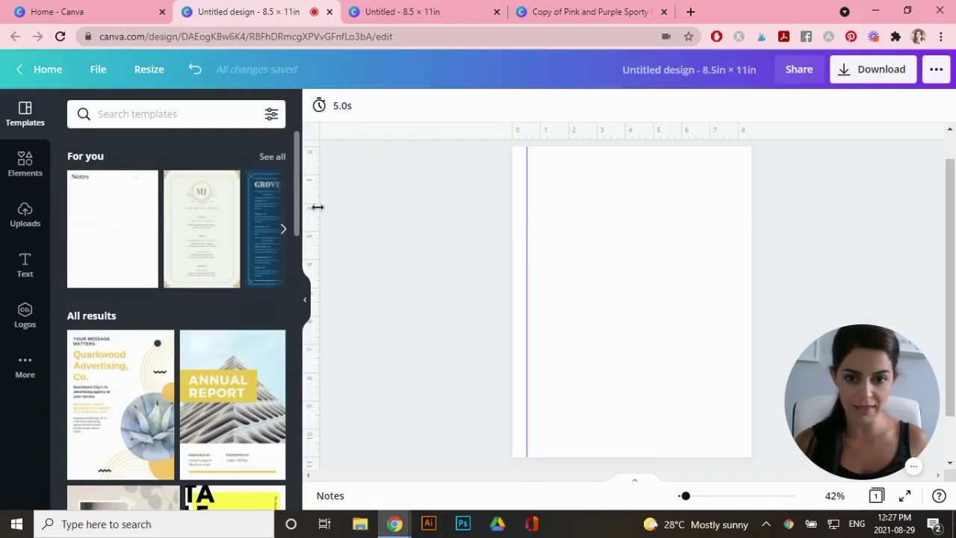
drag(317, 207, 738, 216)
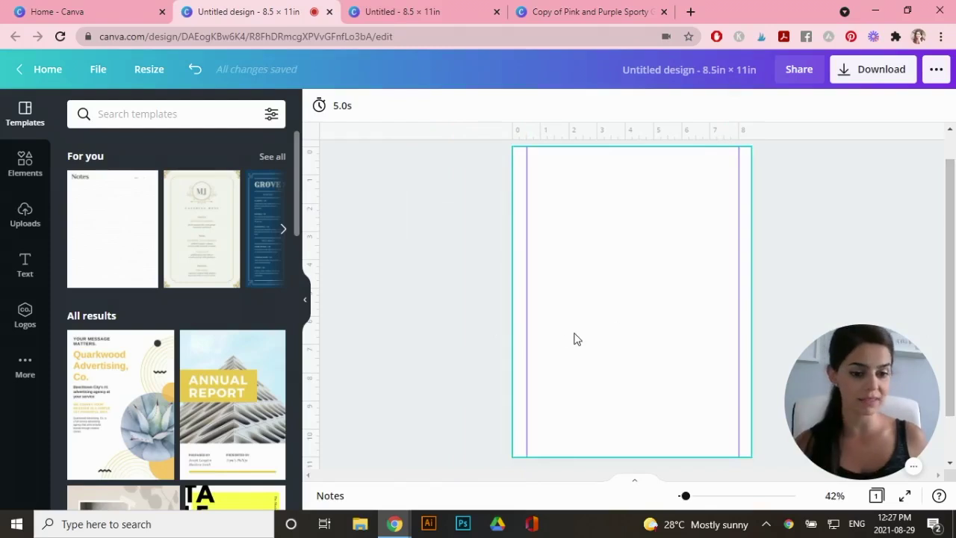
click(25, 174)
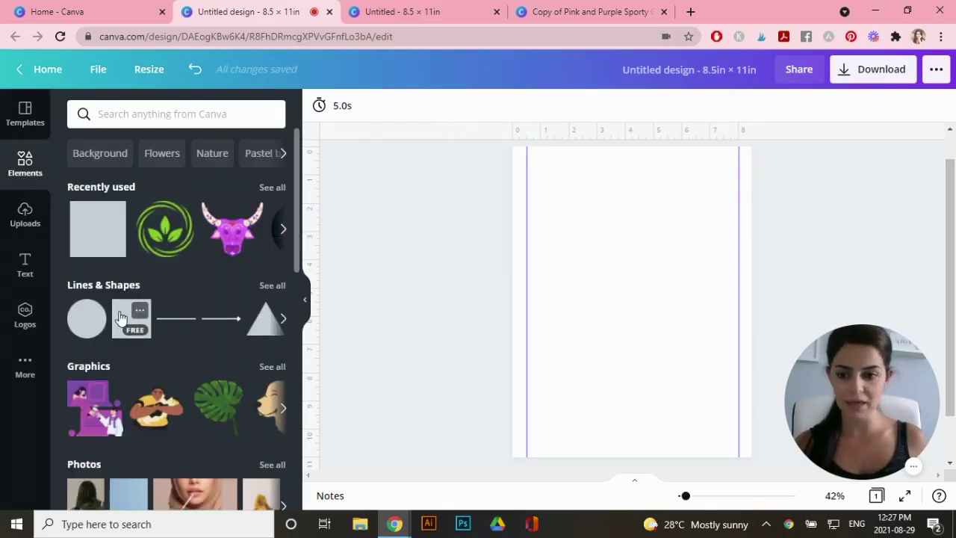
Add a square and reshape it into a thin full-width bar at the page top
click(122, 317)
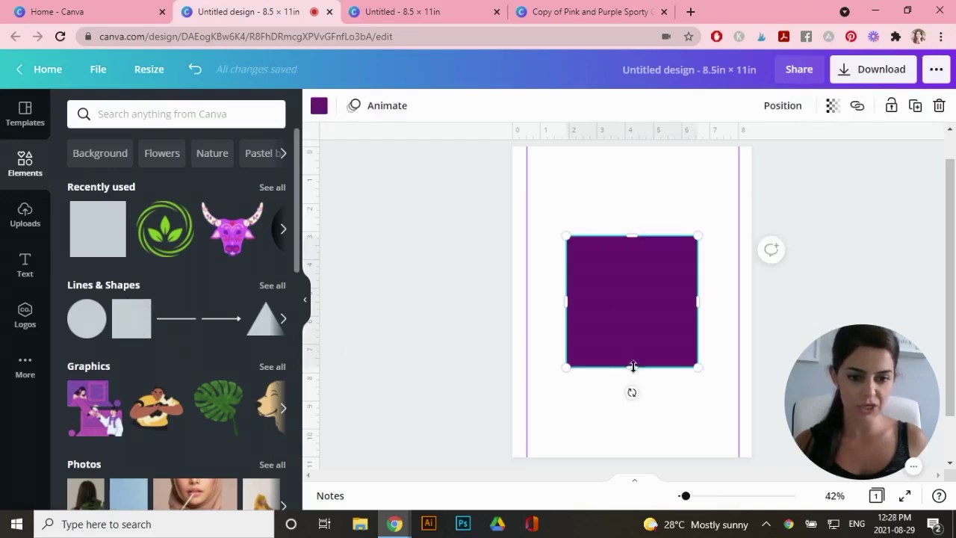
drag(633, 365, 531, 156)
drag(645, 154, 751, 154)
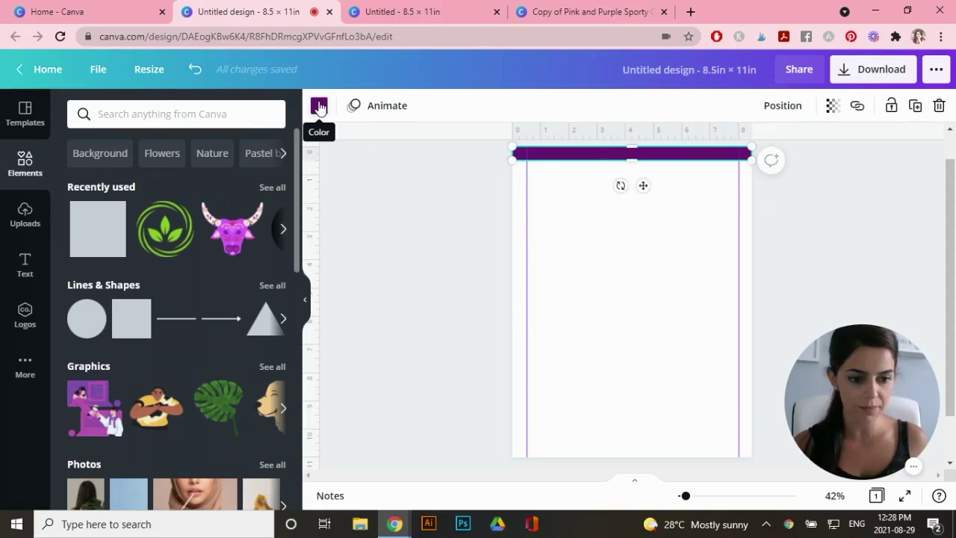
Colour the bar pale pink, then duplicate it and move the copy to the page bottom
click(319, 107)
scroll(299, 178, down, 3)
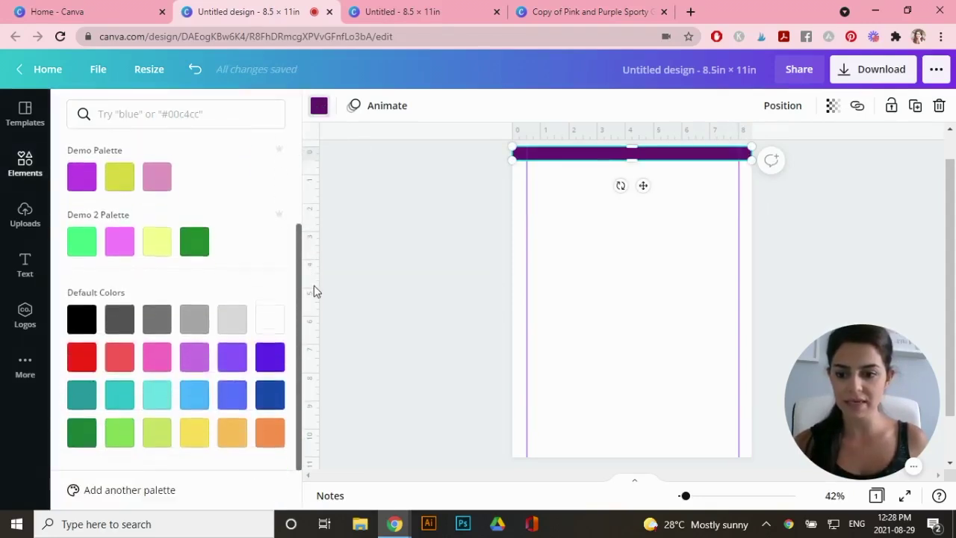
scroll(299, 280, up, 3)
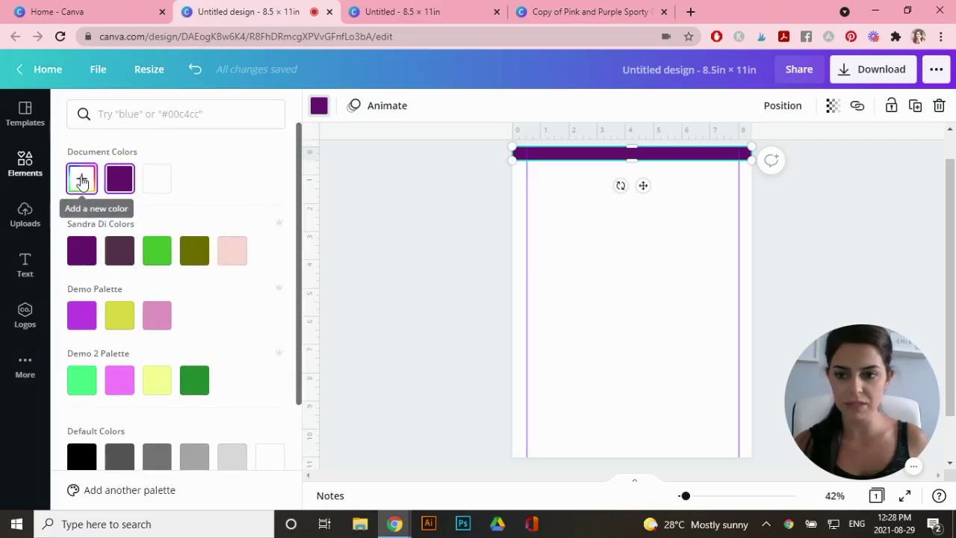
click(81, 182)
drag(159, 299, 121, 298)
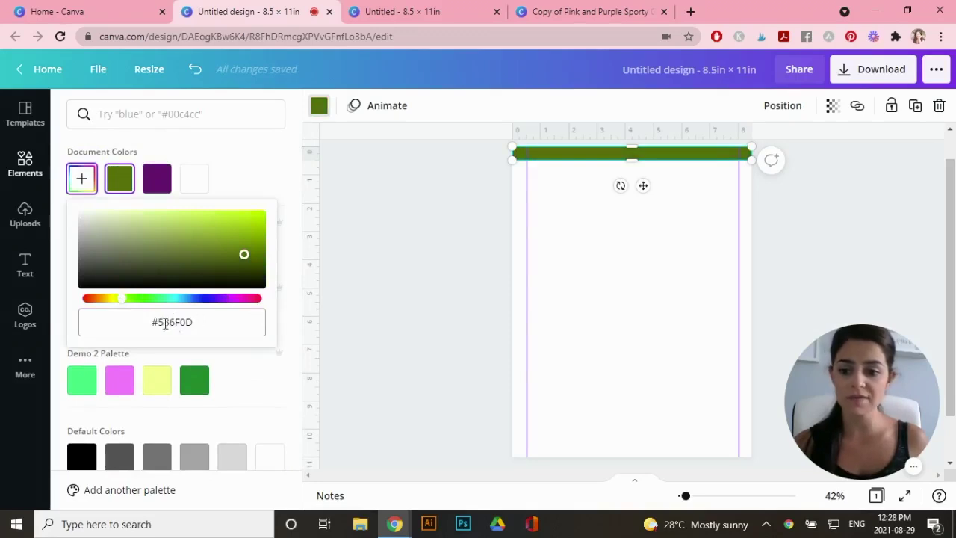
click(243, 181)
click(232, 250)
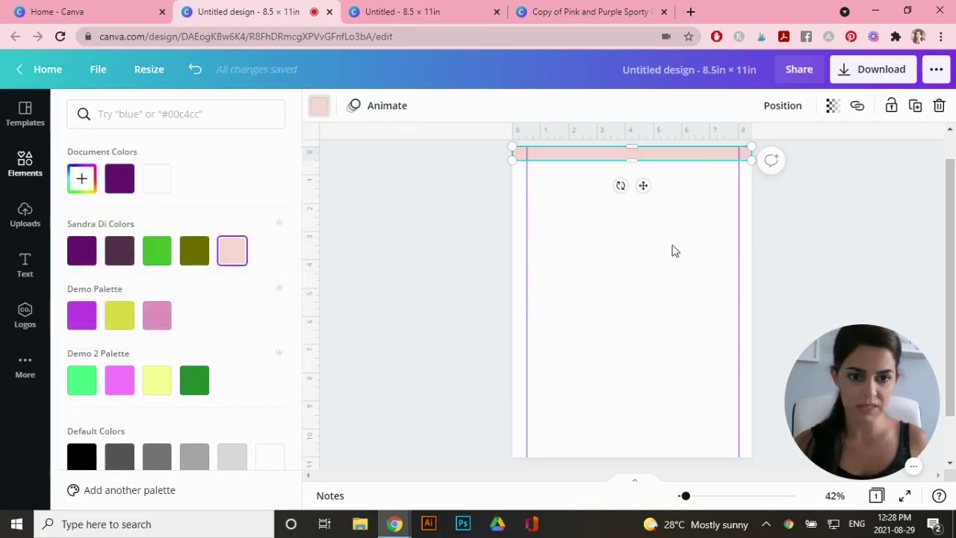
key(Escape)
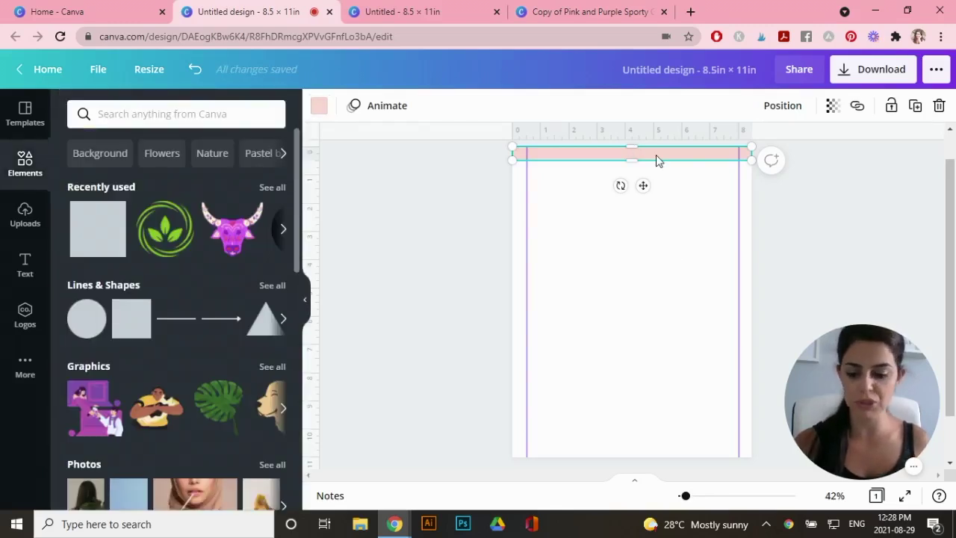
drag(666, 158, 667, 448)
click(678, 297)
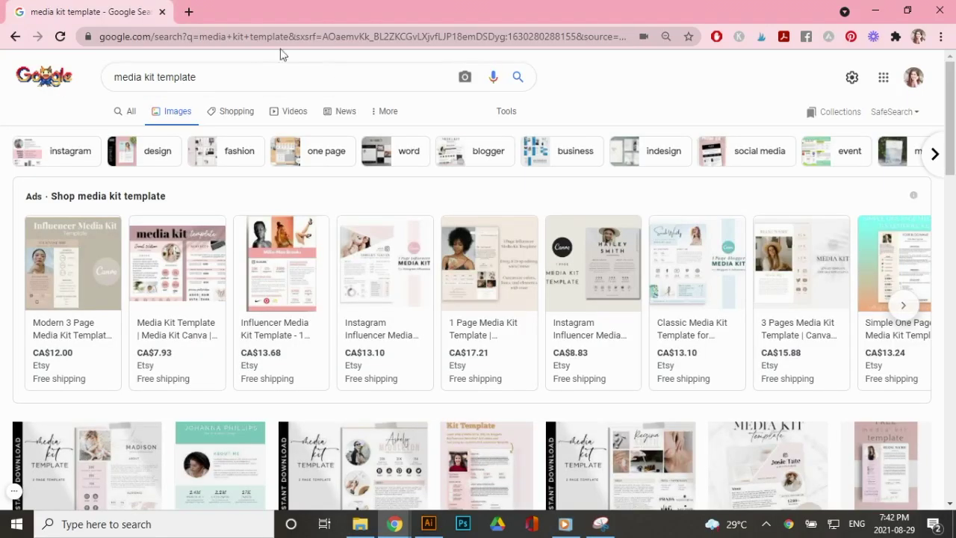
drag(952, 89, 953, 342)
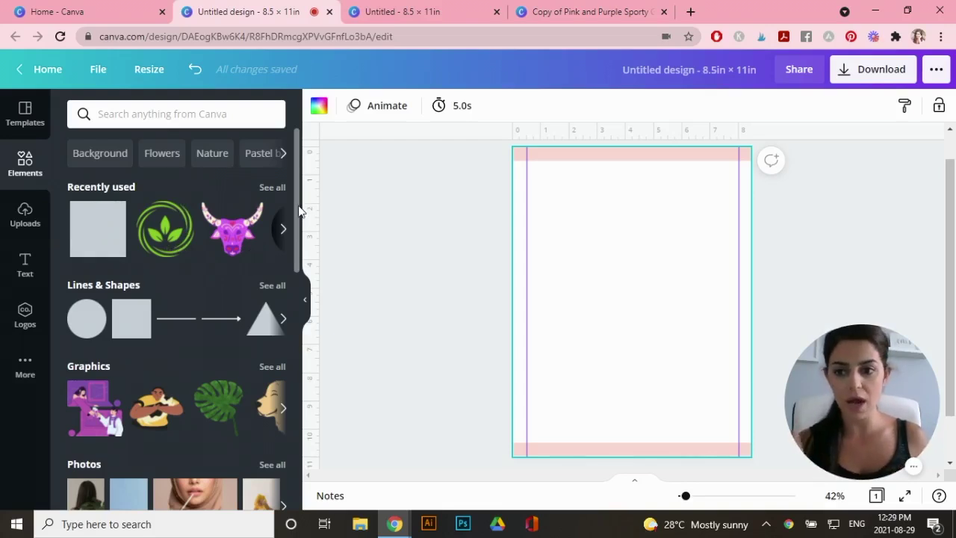
Add a circular frame, shrink it to about 2.7 in, and place it top-right
drag(298, 212, 272, 446)
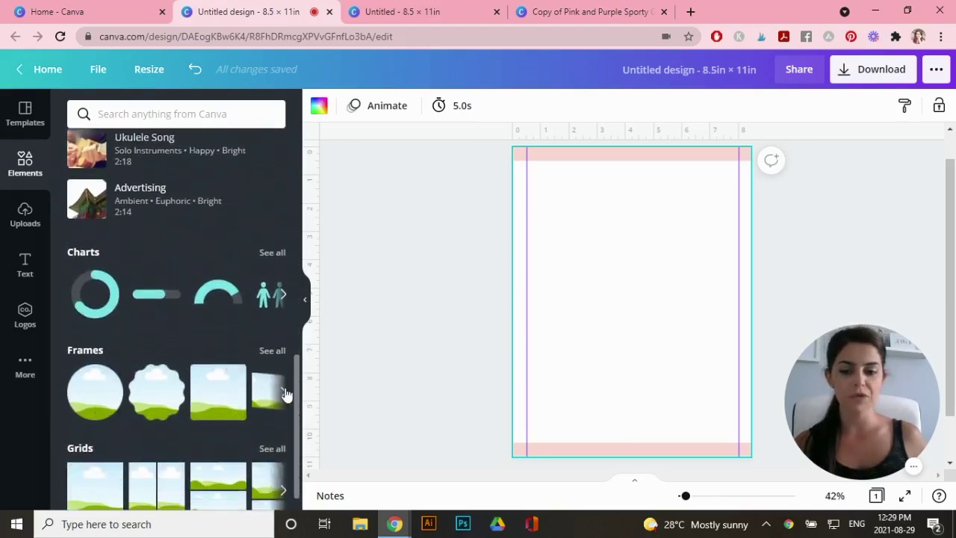
click(88, 396)
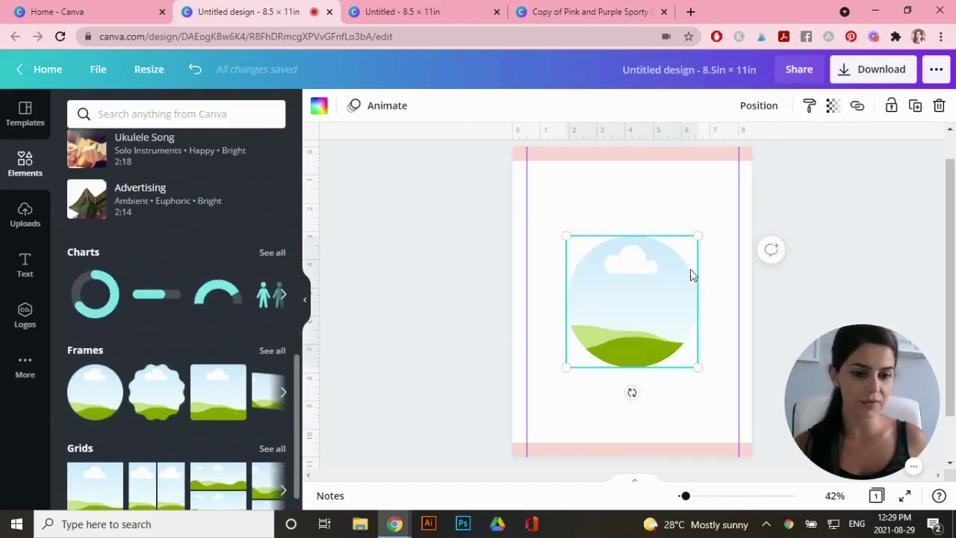
drag(698, 236, 640, 291)
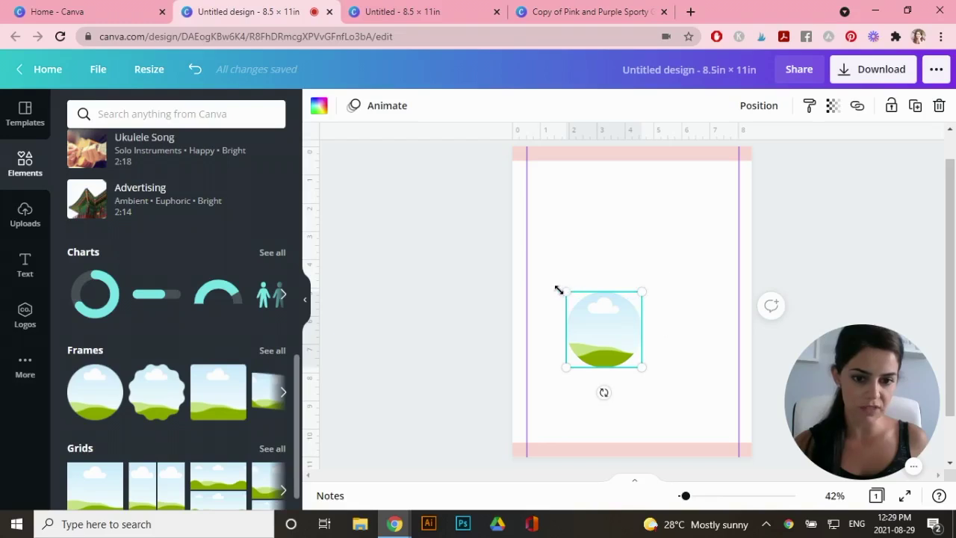
drag(569, 295, 566, 291)
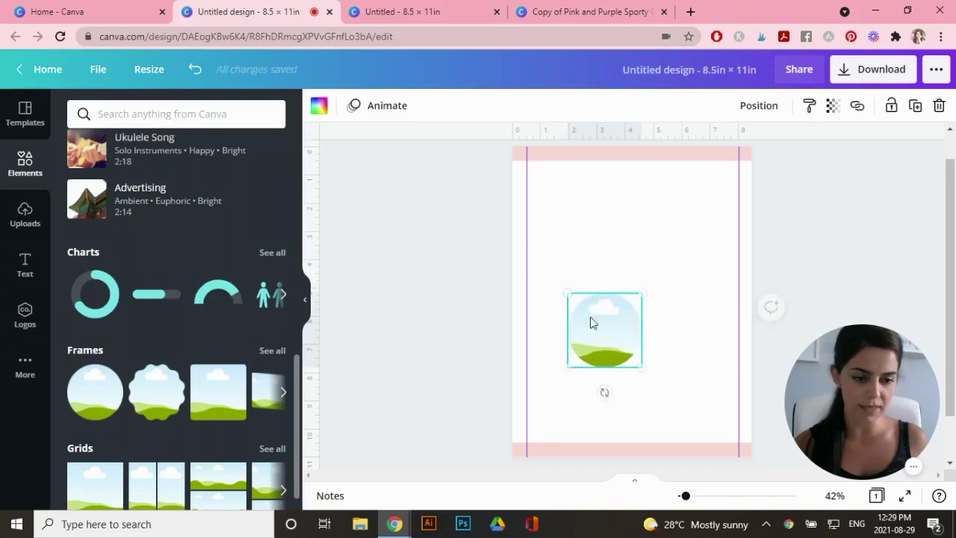
drag(642, 309, 725, 187)
click(701, 318)
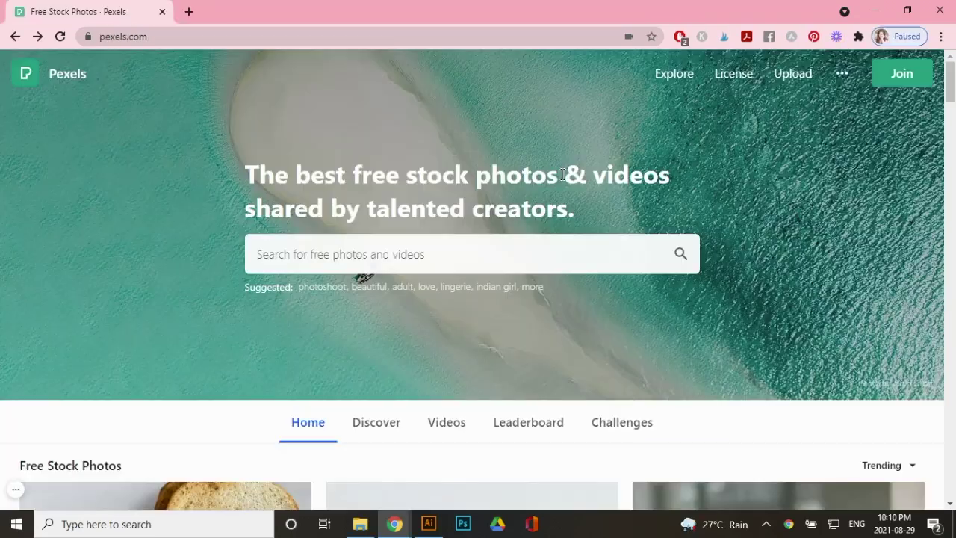
drag(565, 174, 253, 170)
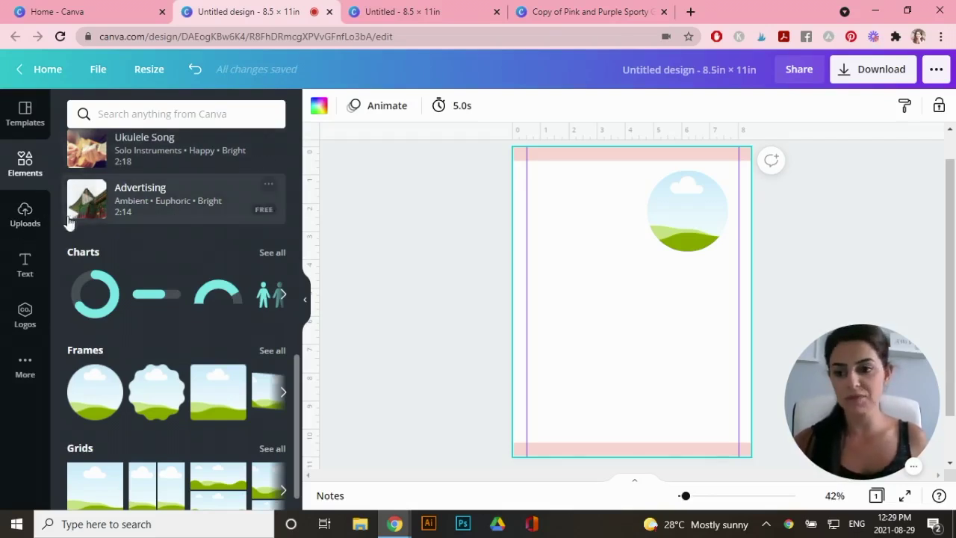
Search elements for 'girl' and drop the woman-with-mug photo into the circle frame
click(152, 113)
text(girl)
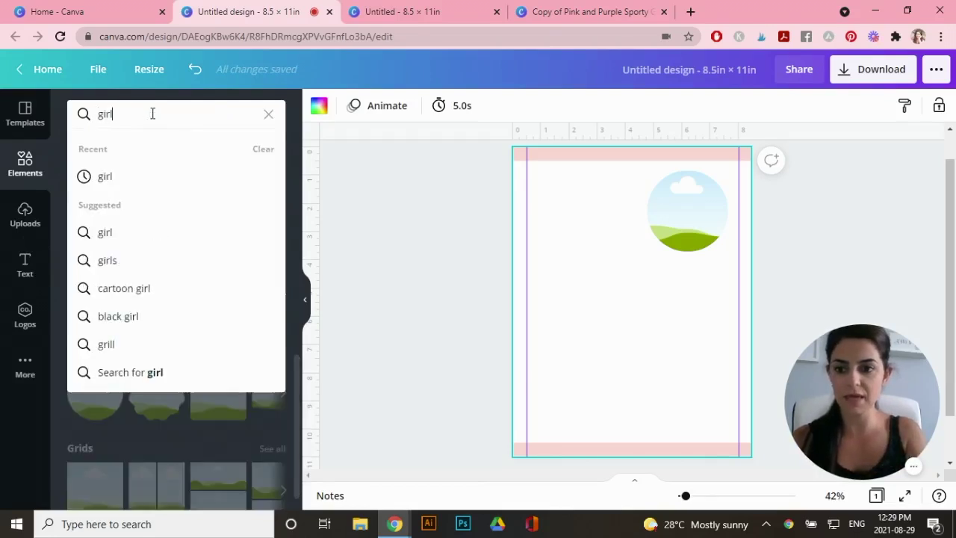
key(Return)
drag(105, 429, 665, 210)
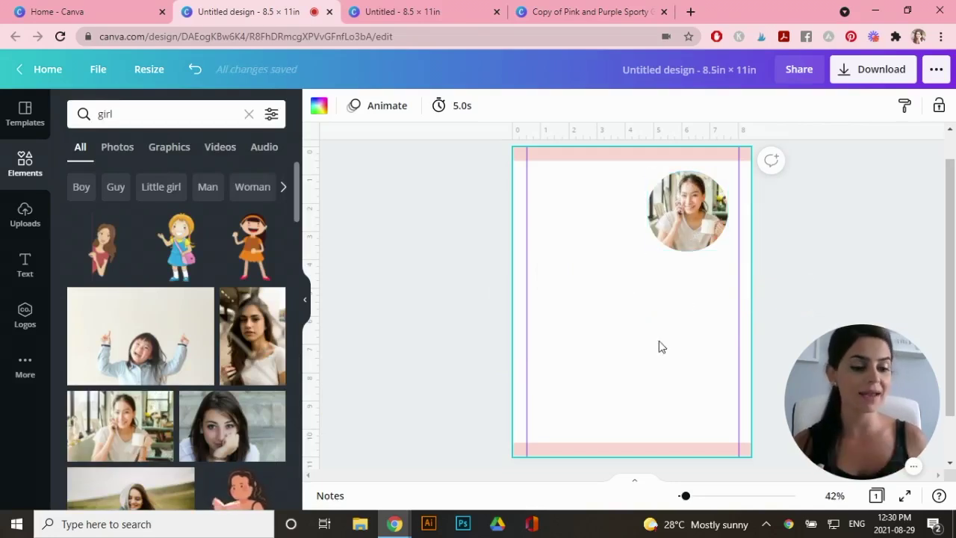
Add a heading with the influencer's first name at the page's top-left
click(25, 265)
click(180, 181)
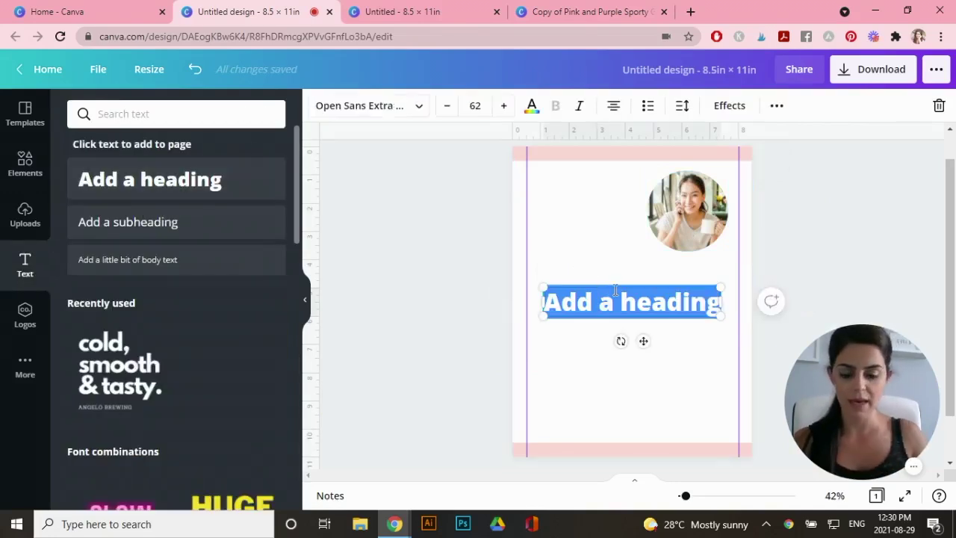
drag(614, 290, 570, 185)
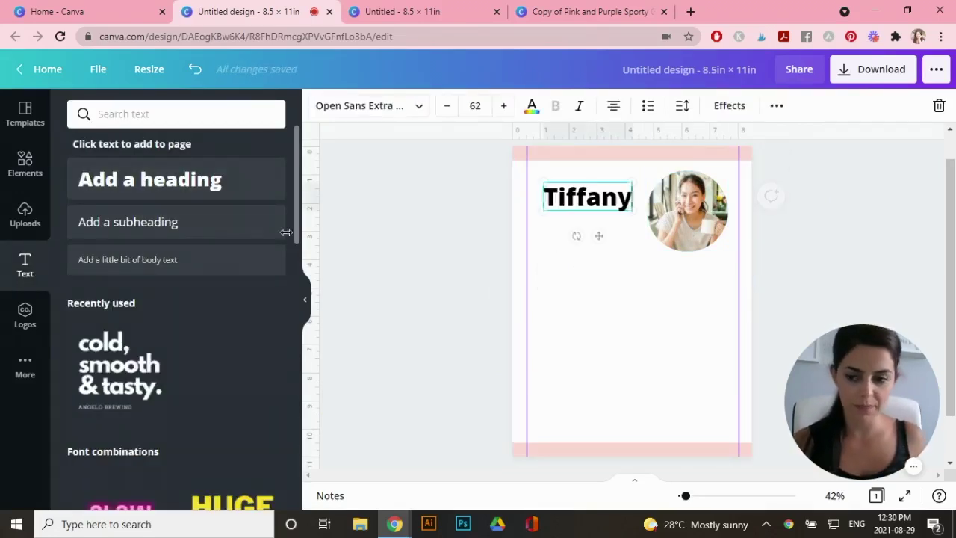
Add the surname as a subheading below, then bring up the heading's font list
click(130, 224)
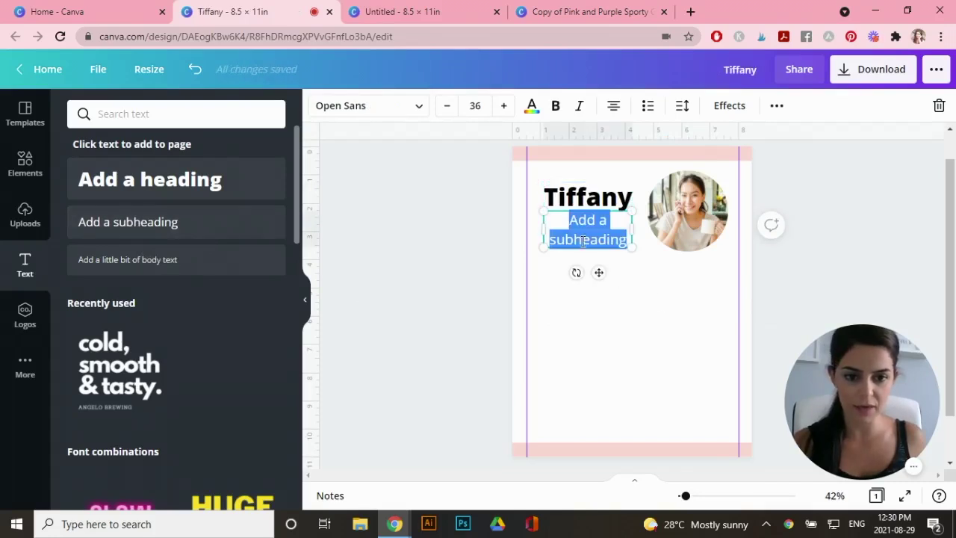
text(Johnson)
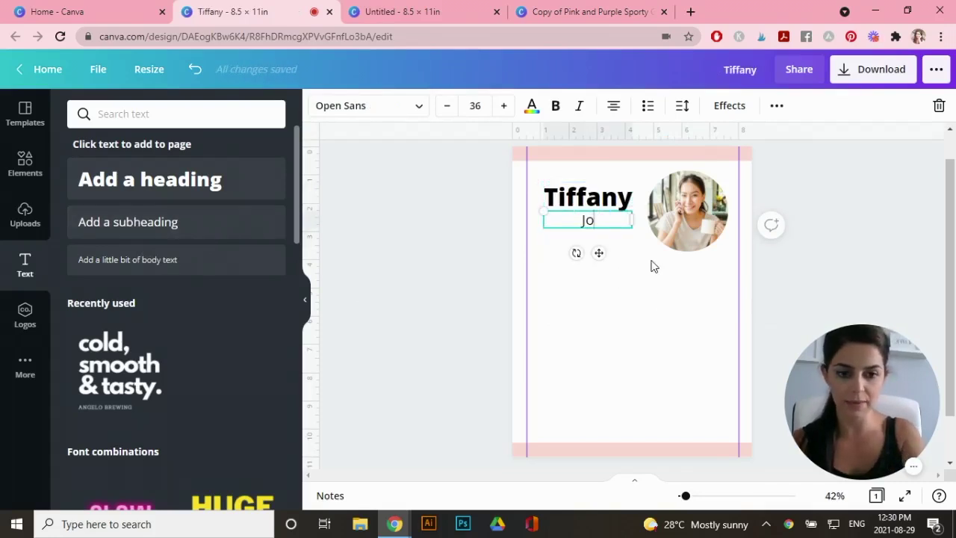
click(607, 205)
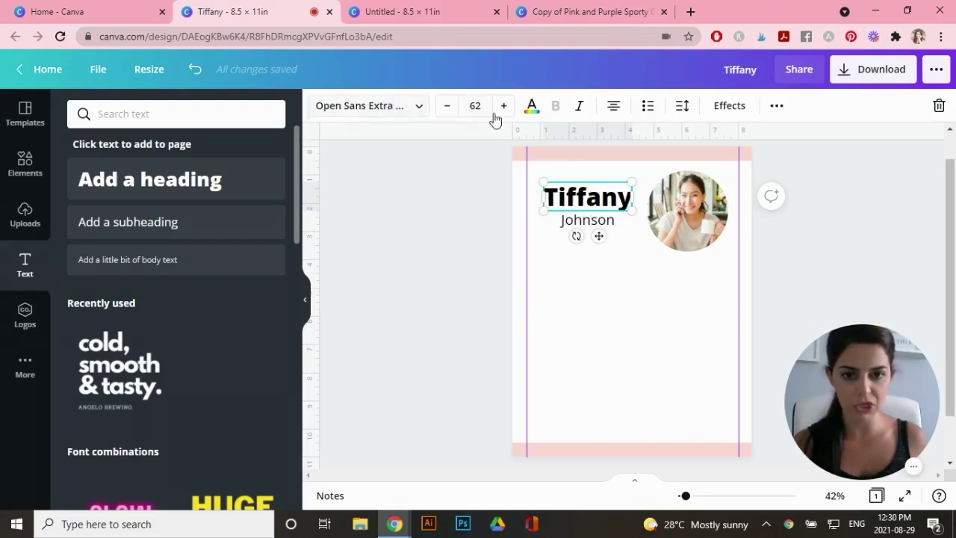
click(411, 111)
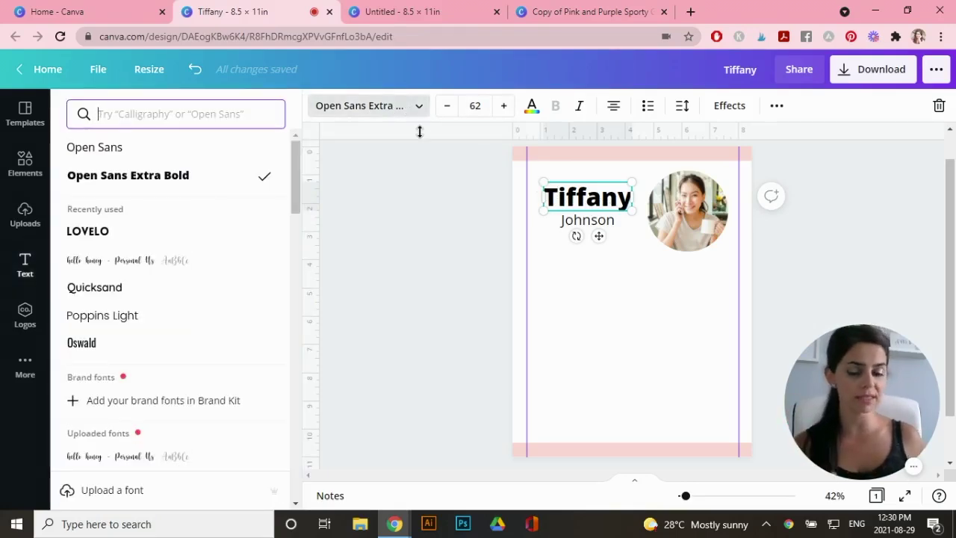
drag(24, 195, 416, 206)
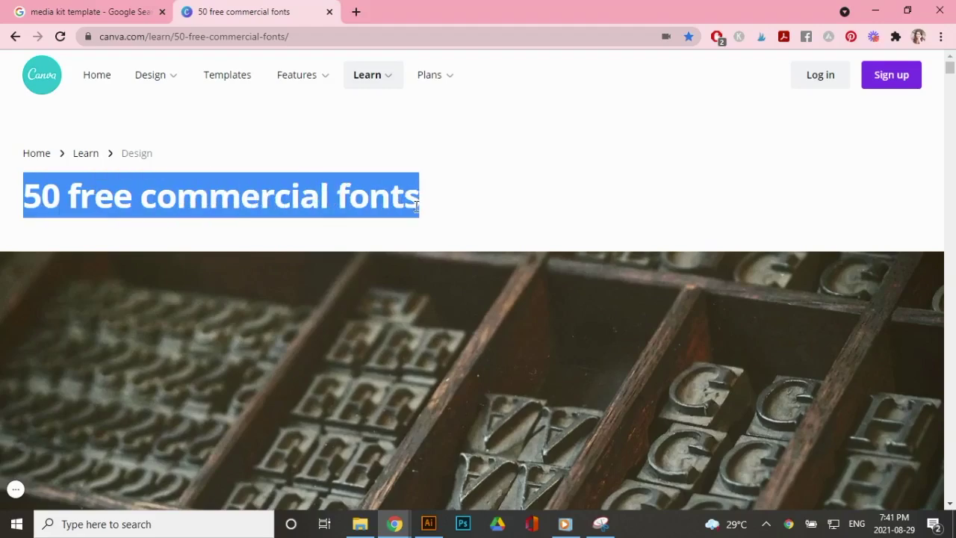
Scroll the '50 free commercial fonts' article down to serif samples like Alegreya
click(625, 195)
scroll(955, 291, down, 15)
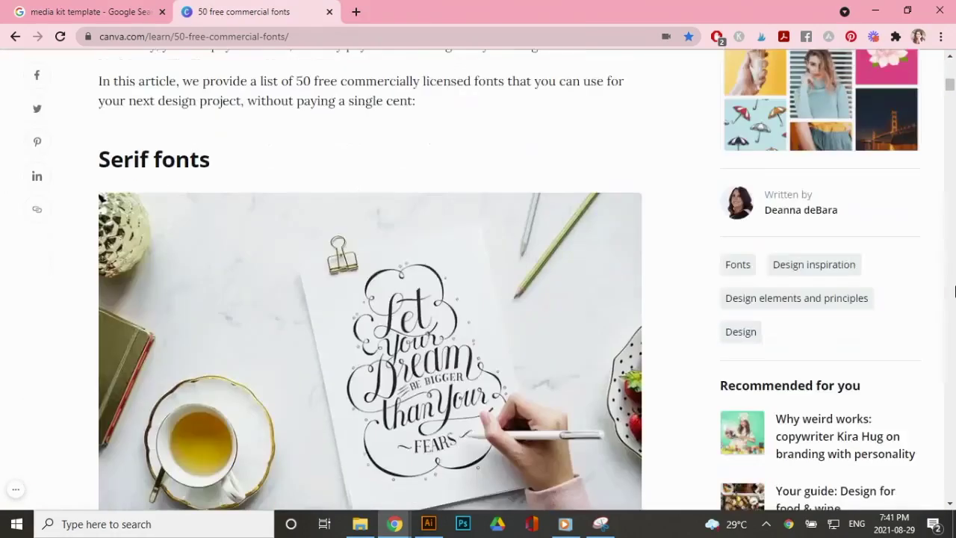
scroll(954, 291, down, 15)
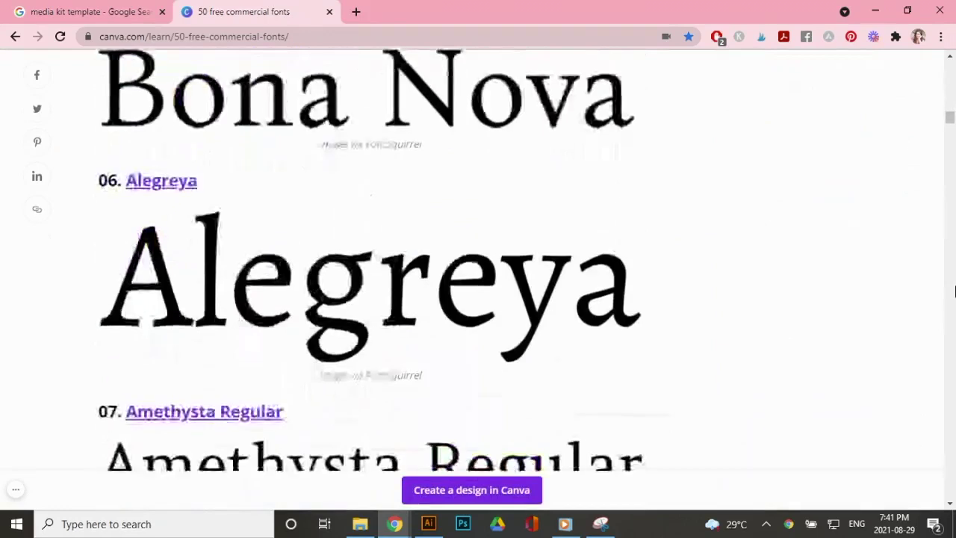
scroll(955, 291, down, 2)
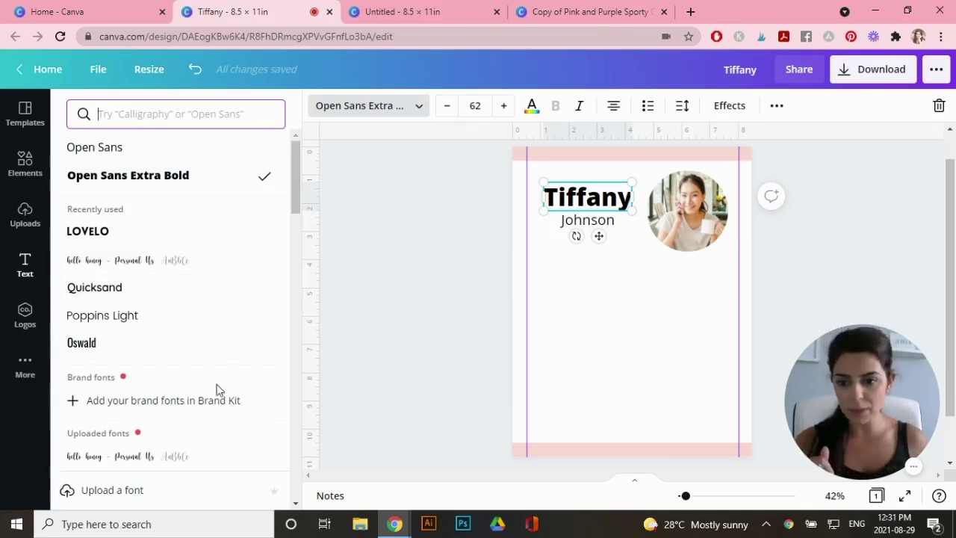
Check the brand kit fonts, then set the first name in the hello honey script font
drag(300, 196, 300, 183)
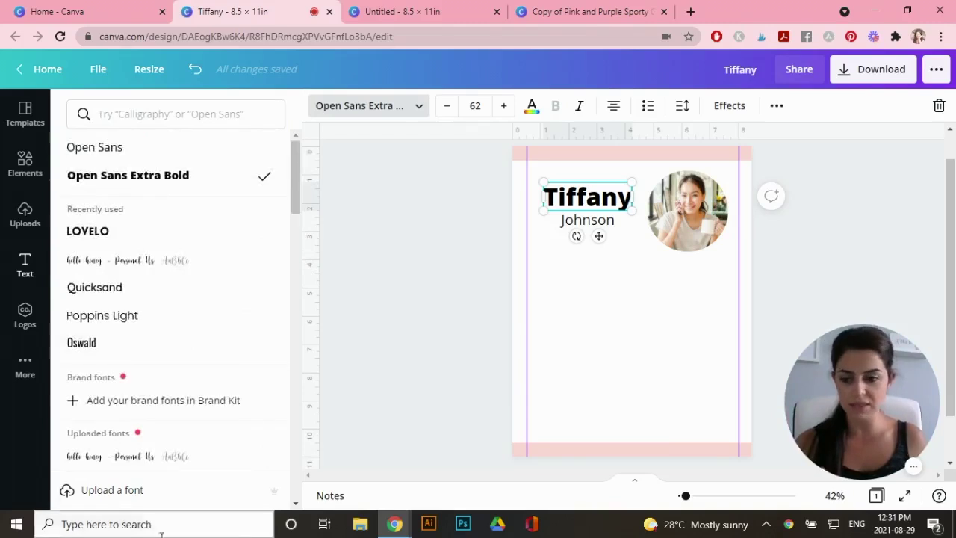
click(112, 491)
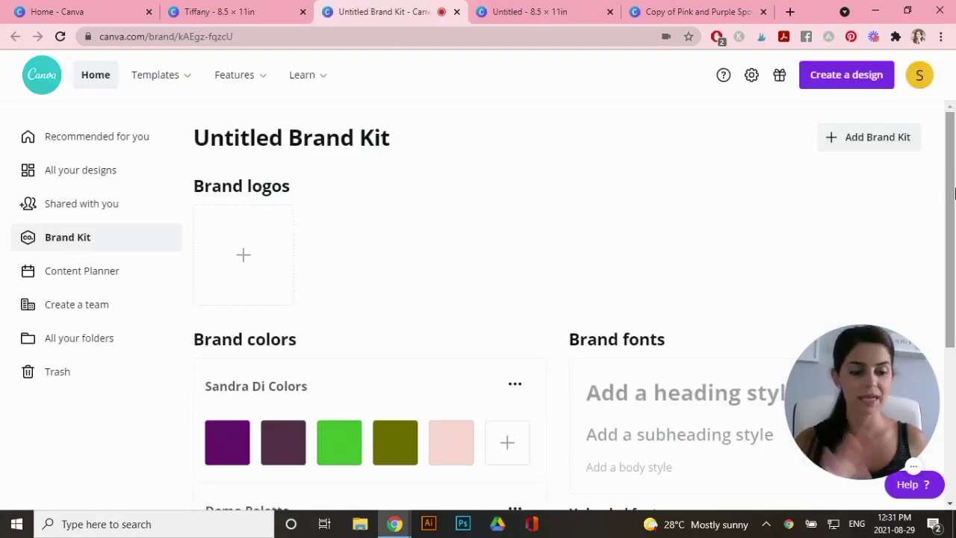
scroll(953, 189, down, 3)
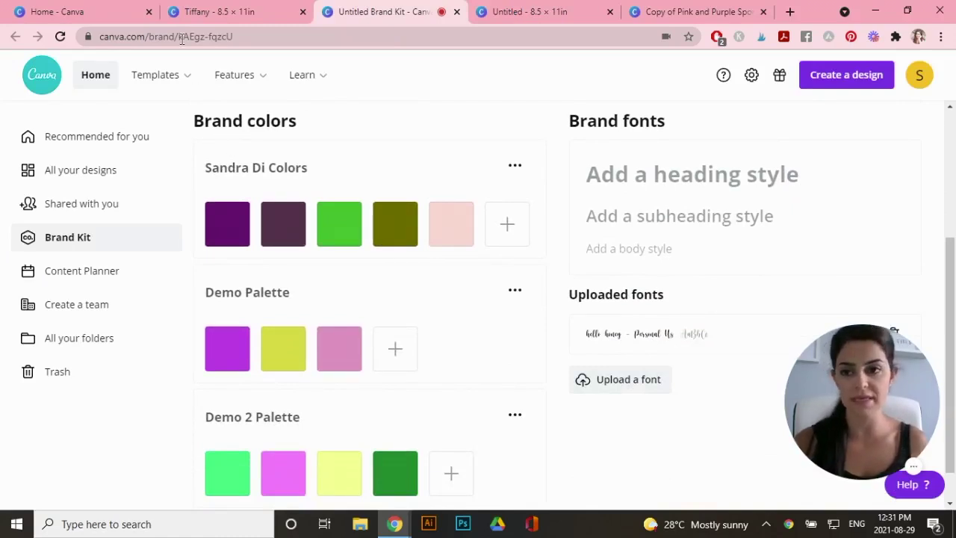
click(213, 11)
click(128, 260)
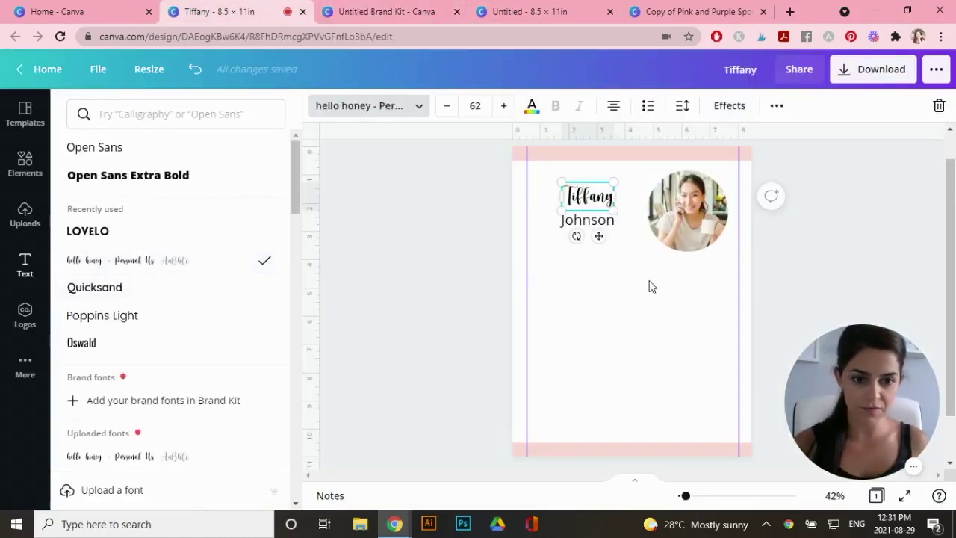
Set the surname in the Lovelo font
click(587, 219)
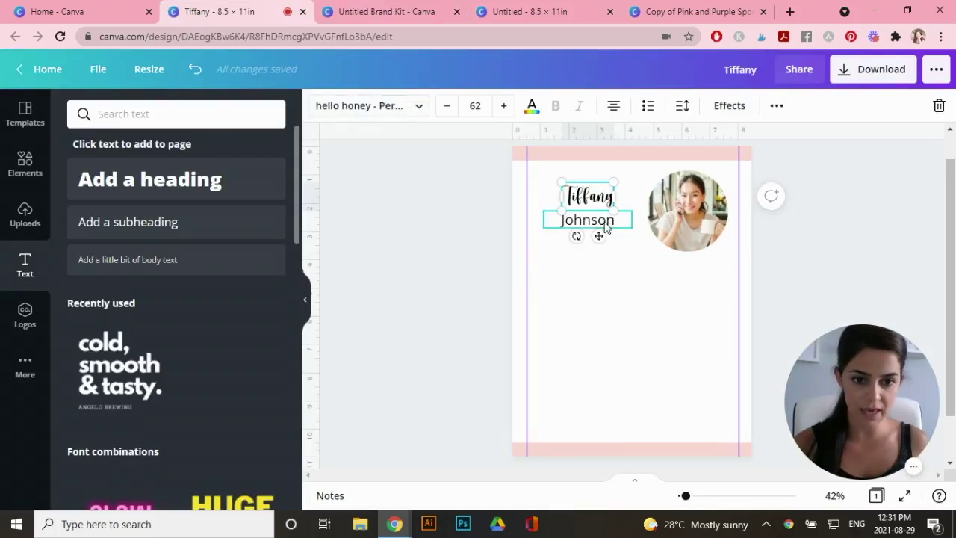
click(381, 112)
click(106, 232)
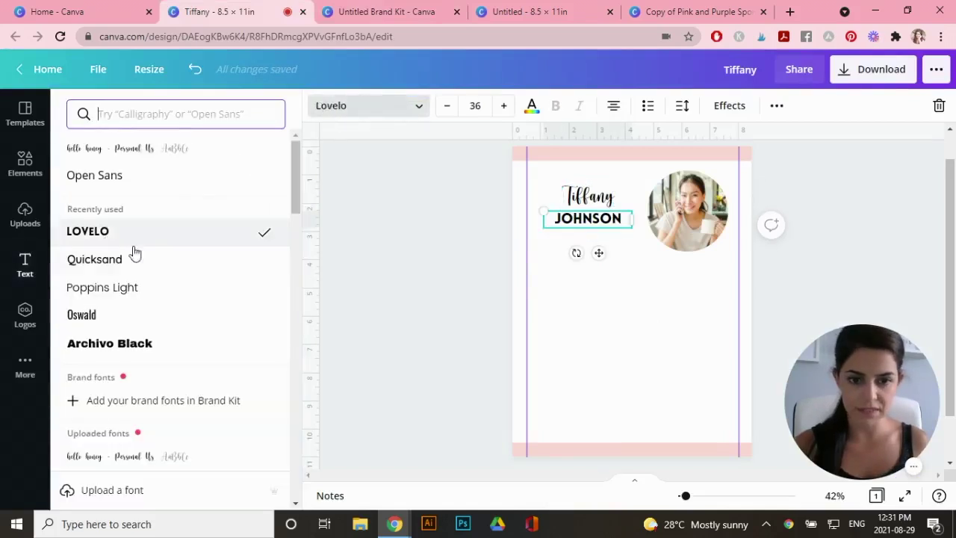
Enlarge the first name heading beyond size 62 by dragging its corner
click(563, 198)
click(478, 105)
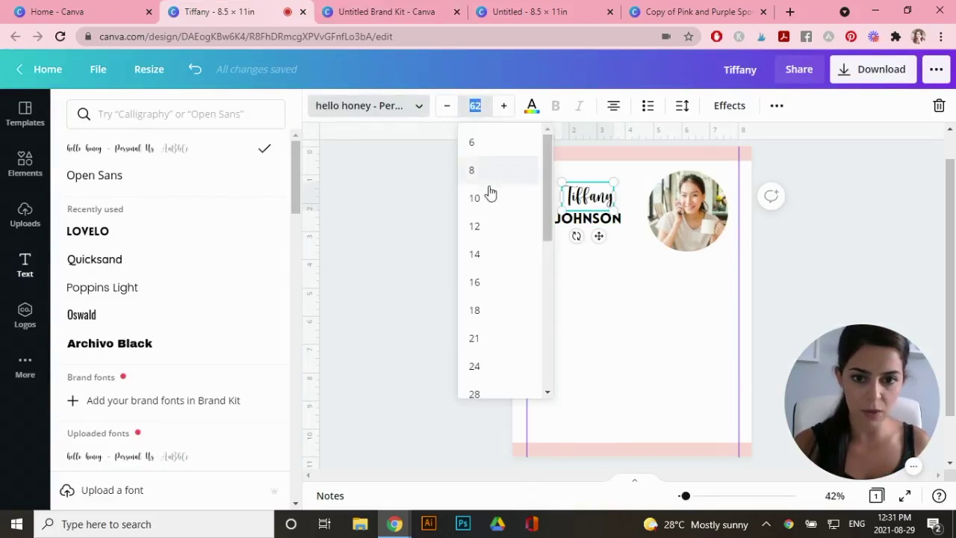
click(568, 187)
drag(559, 181, 549, 169)
Colour the surname pink and deselect it
click(530, 105)
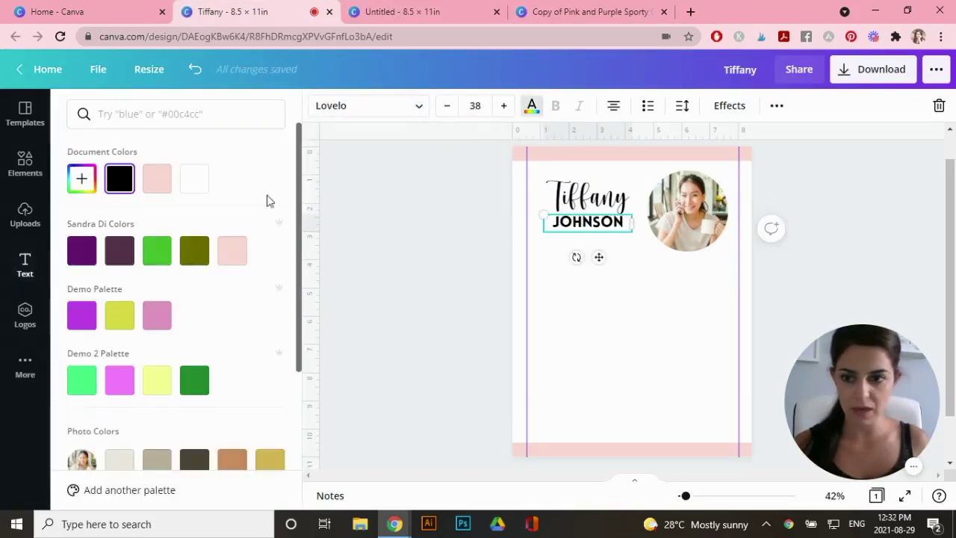
click(156, 180)
key(Escape)
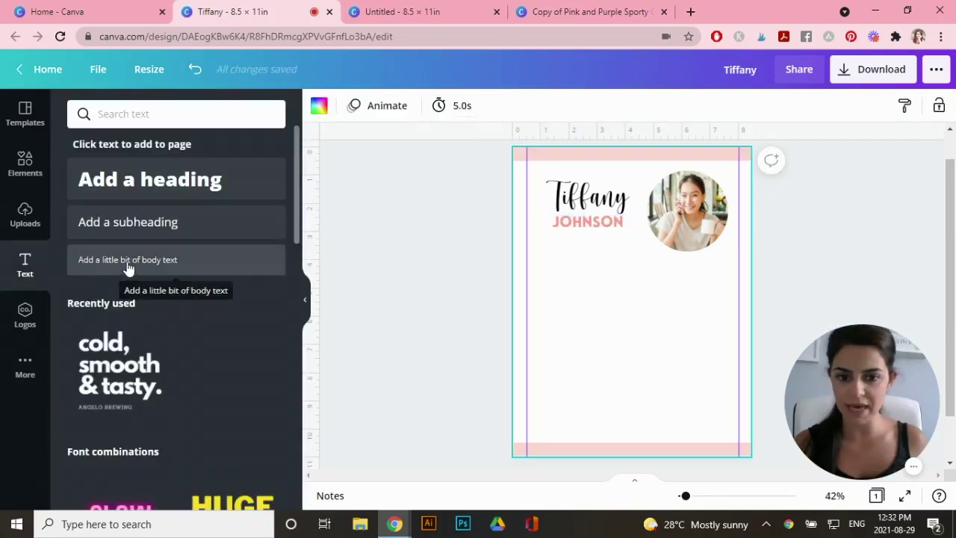
Add the 'Fashion & Lifestyle Influencer' tagline and an About Me heading in hello honey, moved left
click(124, 261)
text(Fashi)
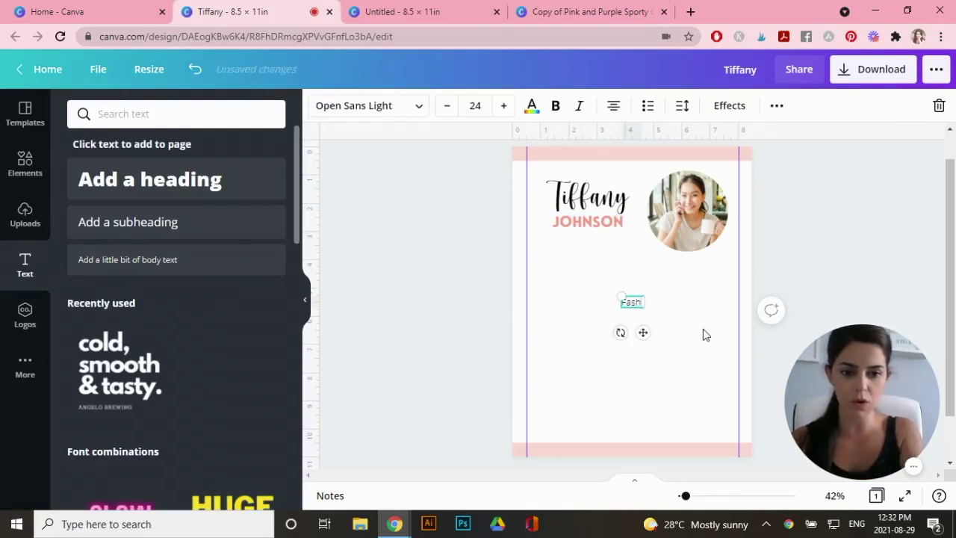
text(on & Lifest)
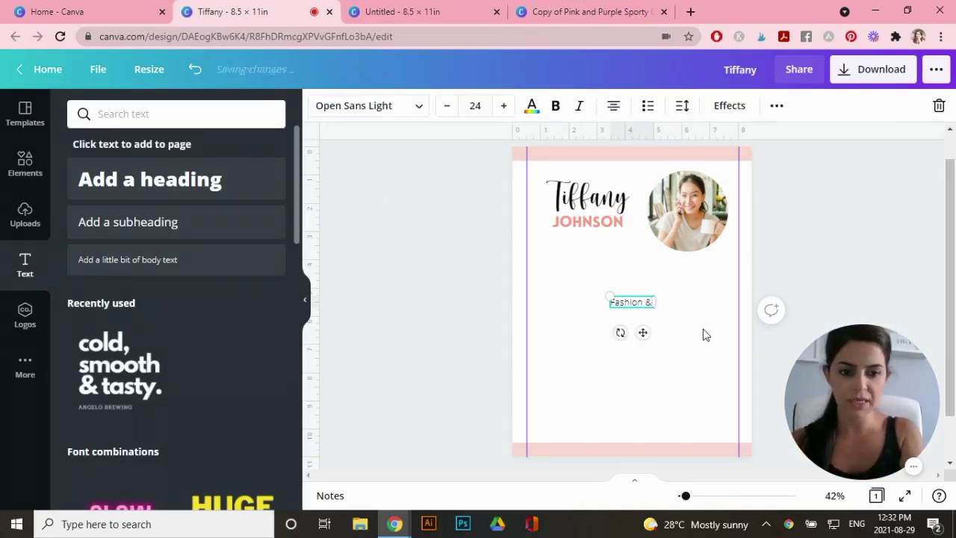
text(yle Influencer)
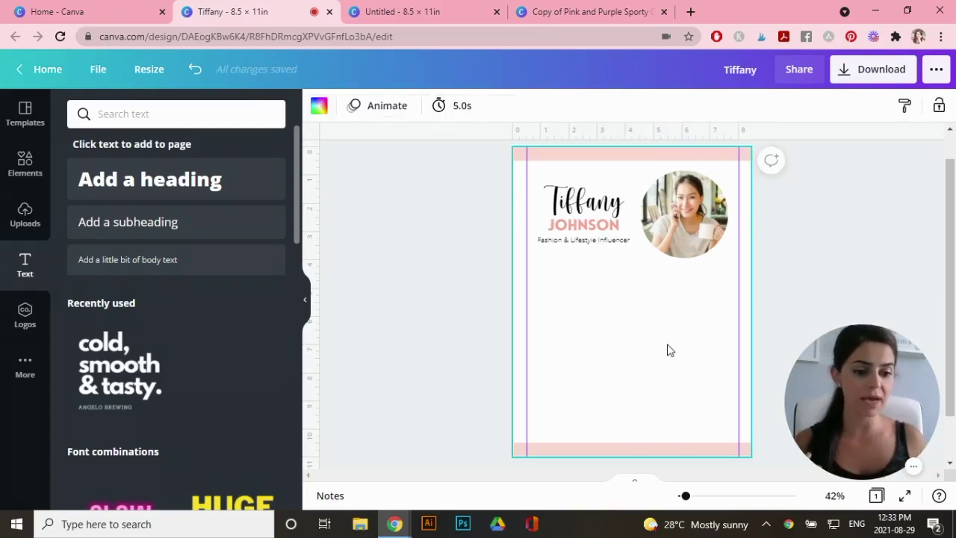
click(170, 185)
text(About Me)
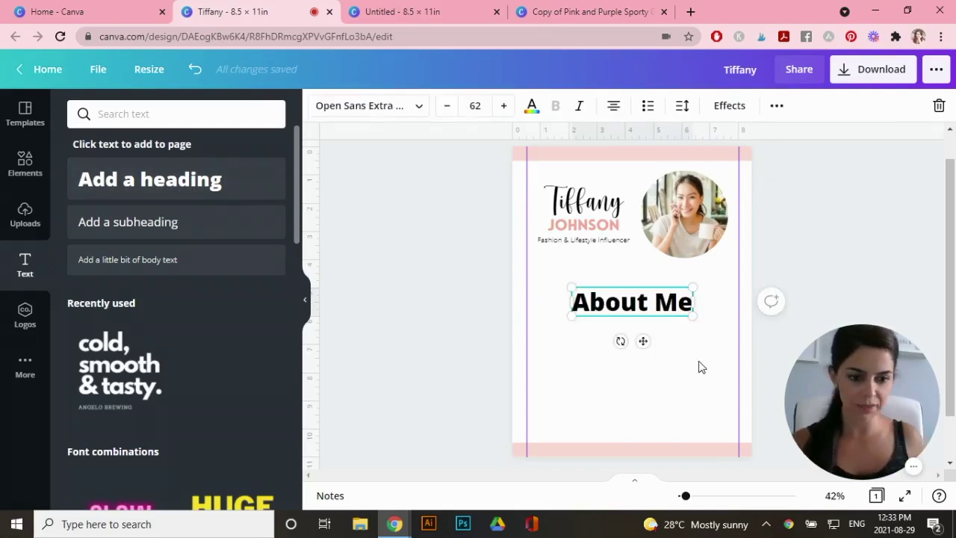
click(359, 105)
click(258, 214)
drag(632, 301, 576, 277)
Duplicate the heading for Audience, Stats and Service Rates, switching to a thinner script font
key(ctrl+d)
double_click(576, 321)
text(Audience)
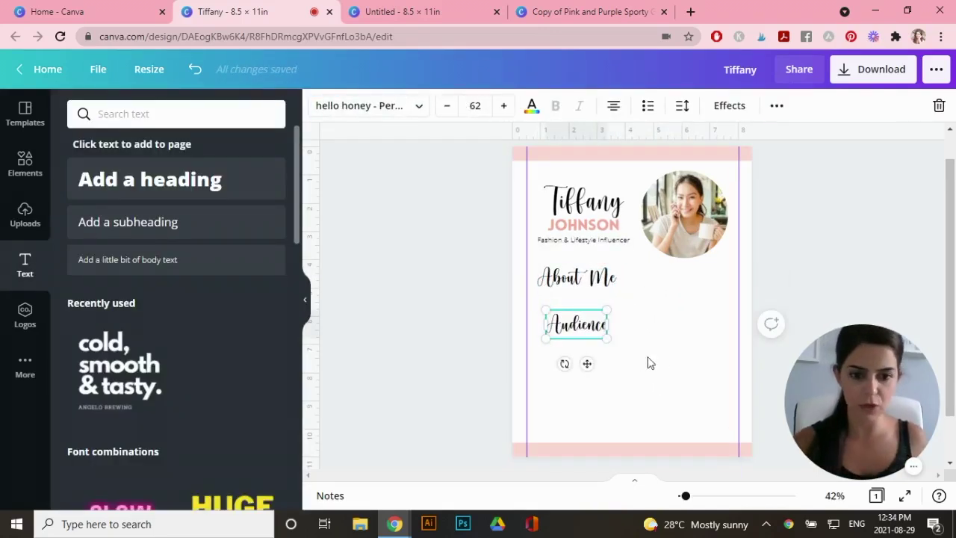
key(ctrl+d)
text(Stats)
key(ctrl+d)
text(Service Rates)
click(595, 363)
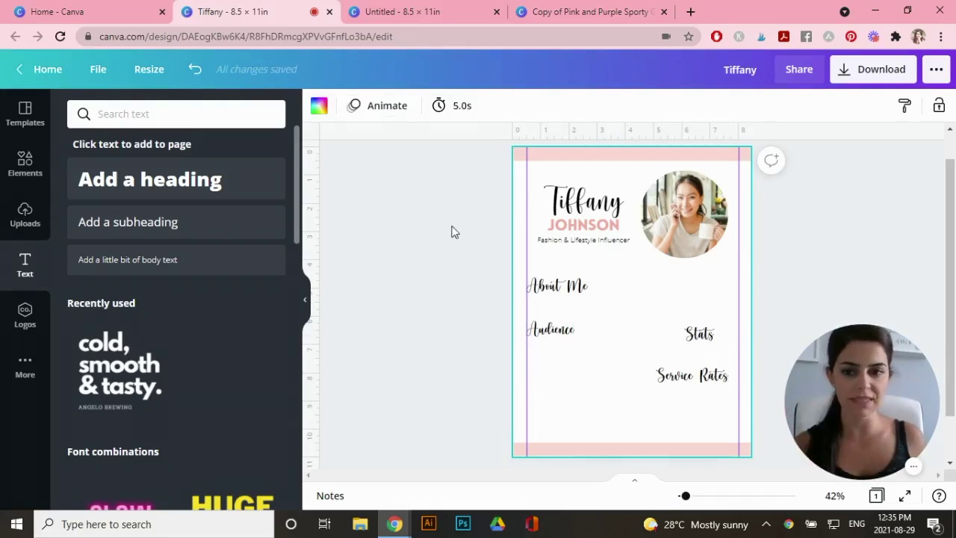
Add a horizontal line with a heavier weight and a light pink colour
click(25, 164)
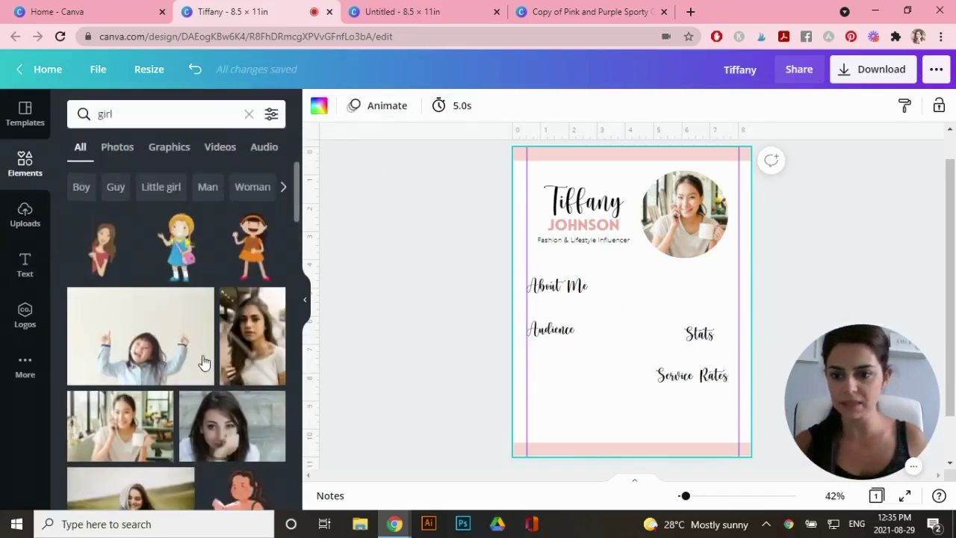
click(179, 319)
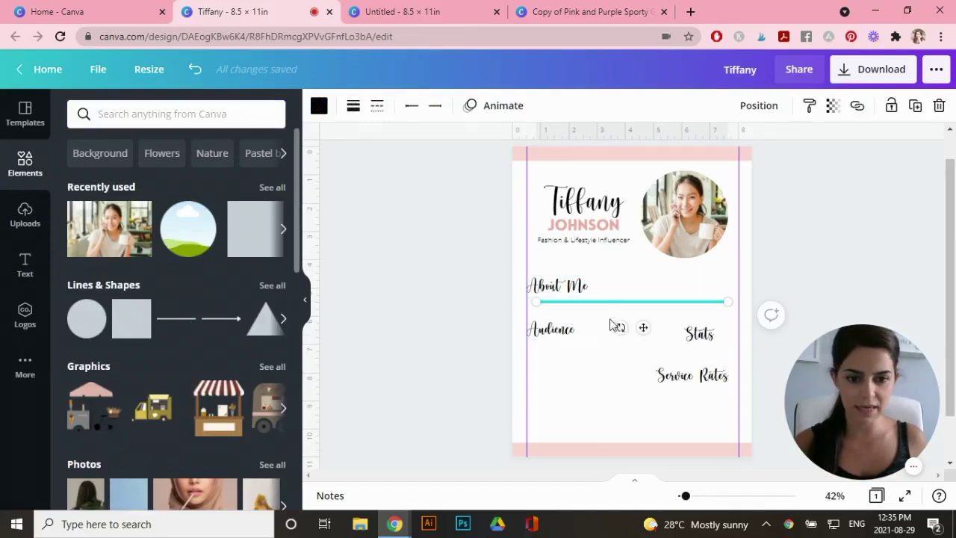
click(353, 108)
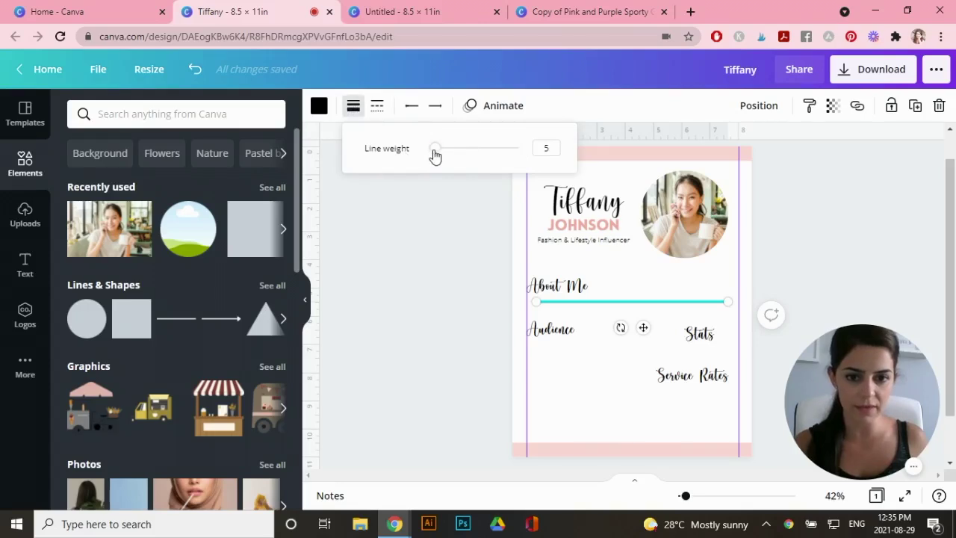
drag(436, 154, 440, 153)
click(378, 108)
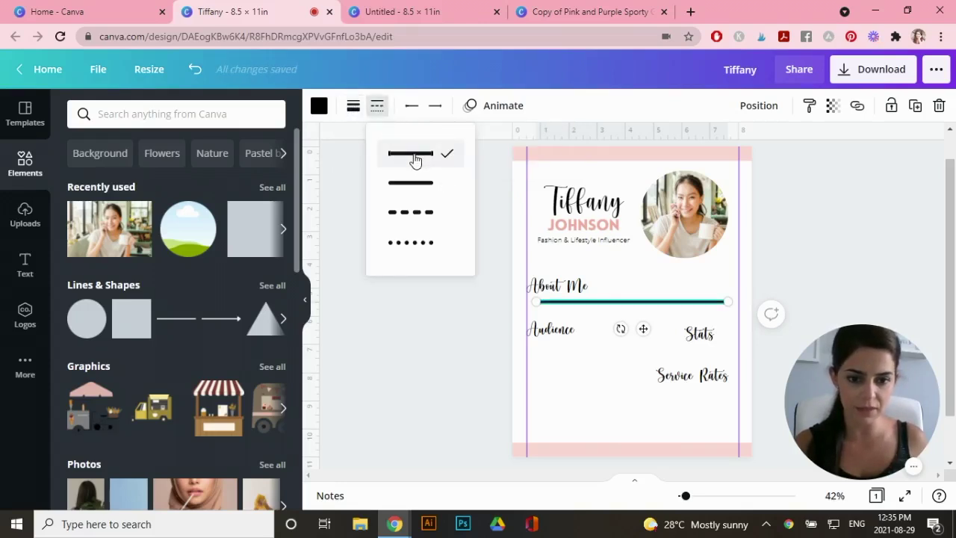
click(322, 114)
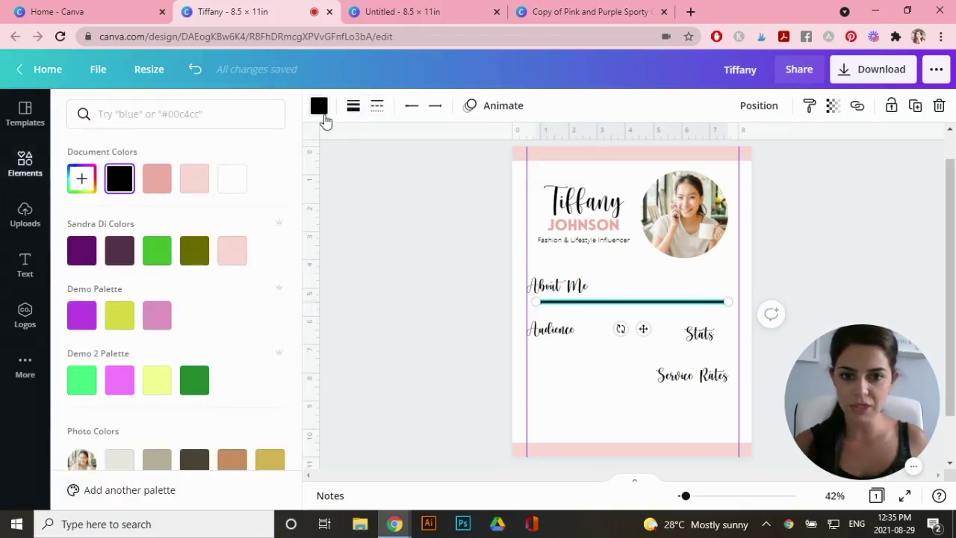
click(196, 183)
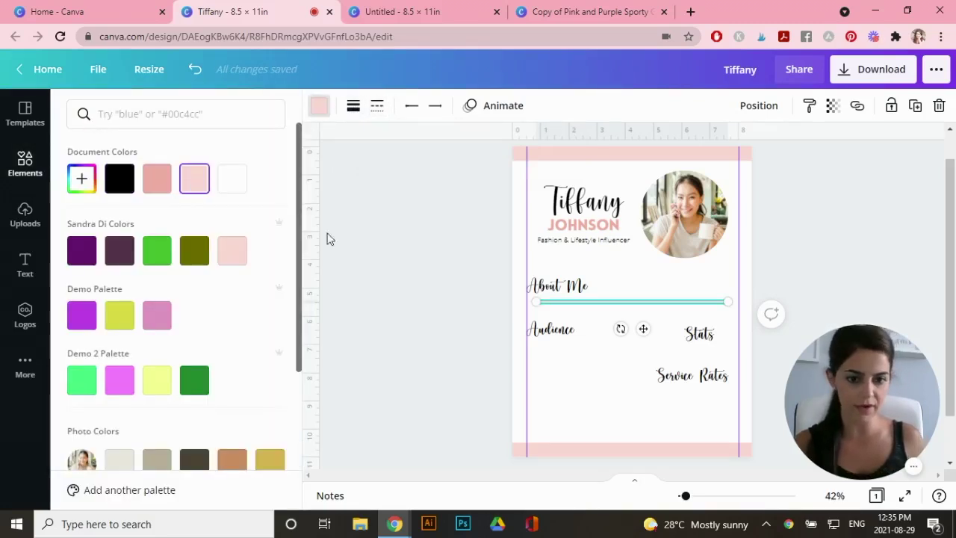
Place the line behind the About Me heading and stretch it to the right margin
drag(667, 306, 643, 295)
right_click(631, 295)
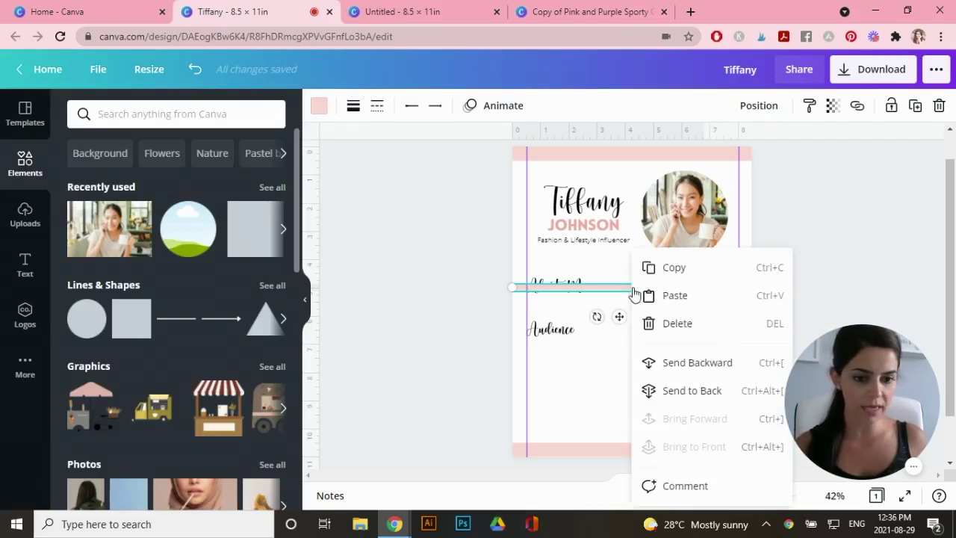
click(708, 395)
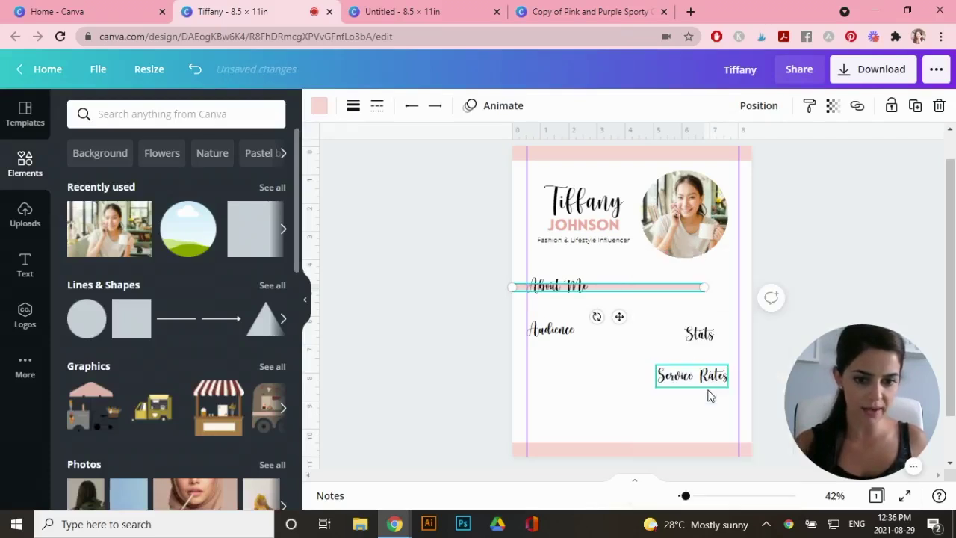
drag(710, 288, 739, 289)
Place line copies behind the Audience and Service Rates headings, sent to the back
drag(553, 286, 623, 330)
right_click(666, 329)
click(709, 390)
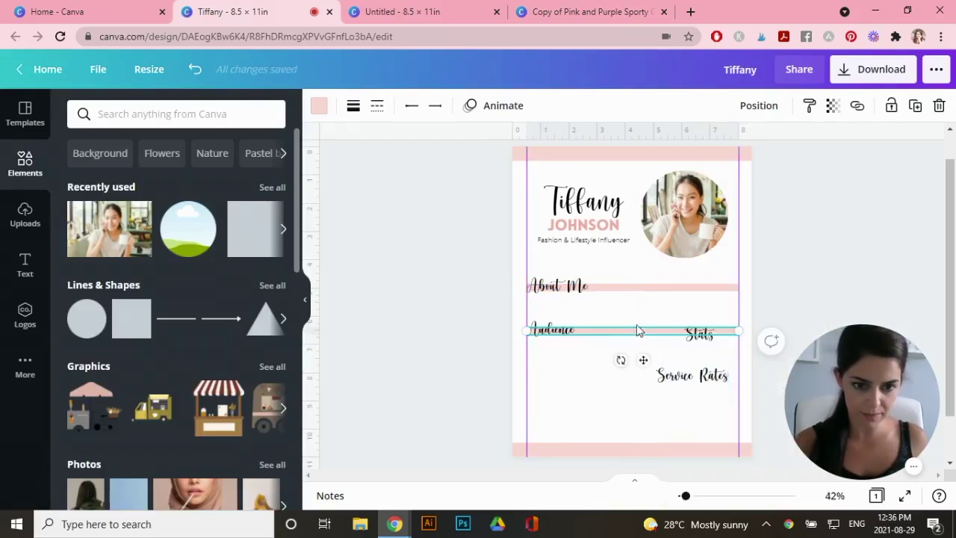
drag(636, 330, 651, 375)
right_click(650, 375)
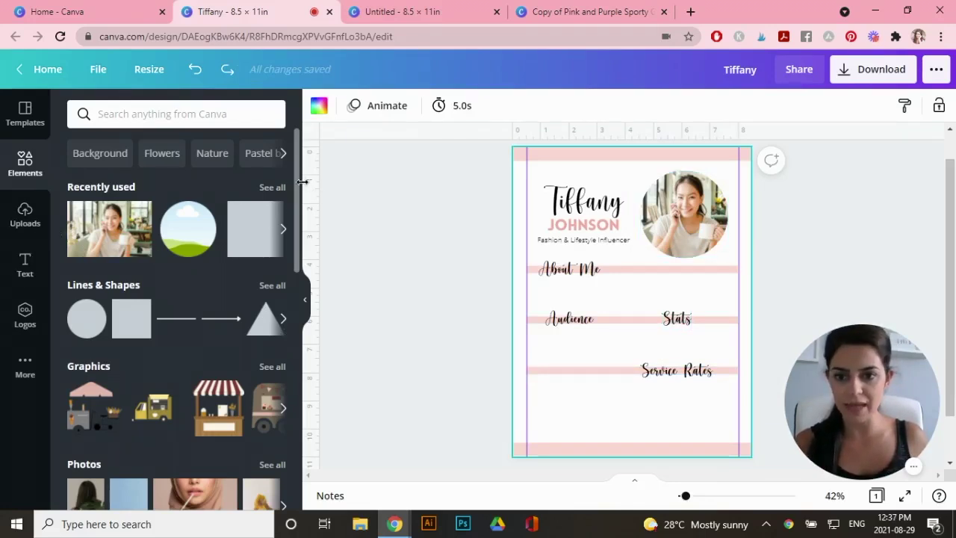
Add a square frame and shrink it into the page's bottom-left corner under Service Rates
drag(303, 182, 305, 411)
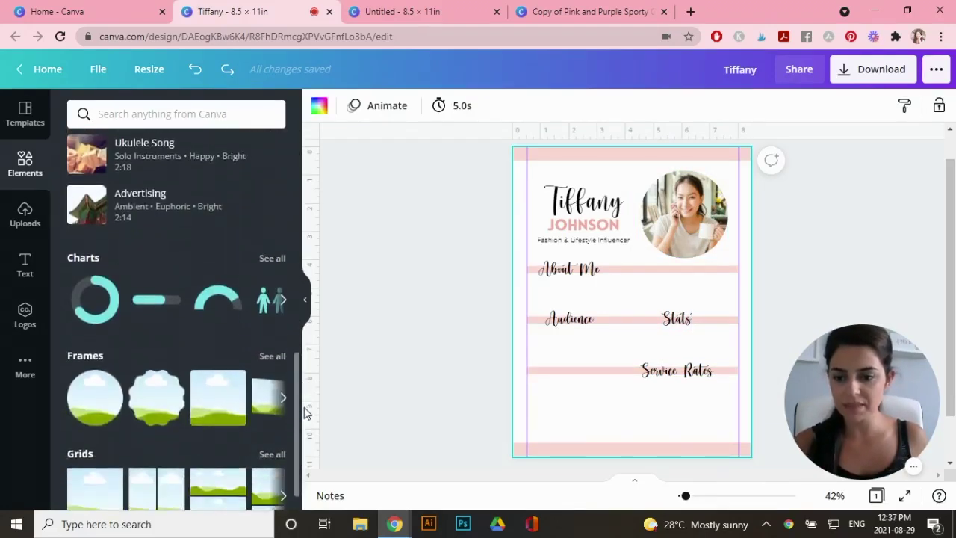
click(213, 396)
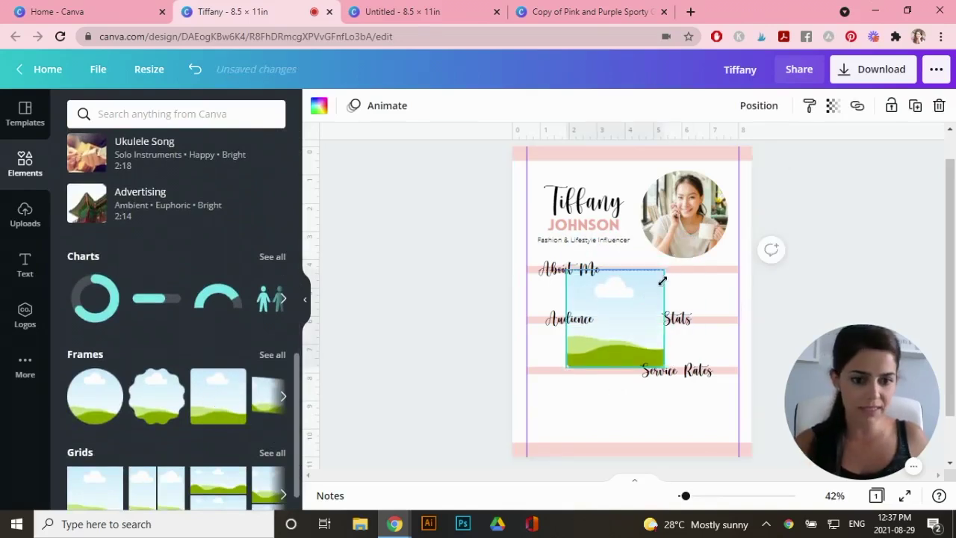
drag(662, 281, 597, 384)
click(587, 393)
click(567, 394)
click(564, 413)
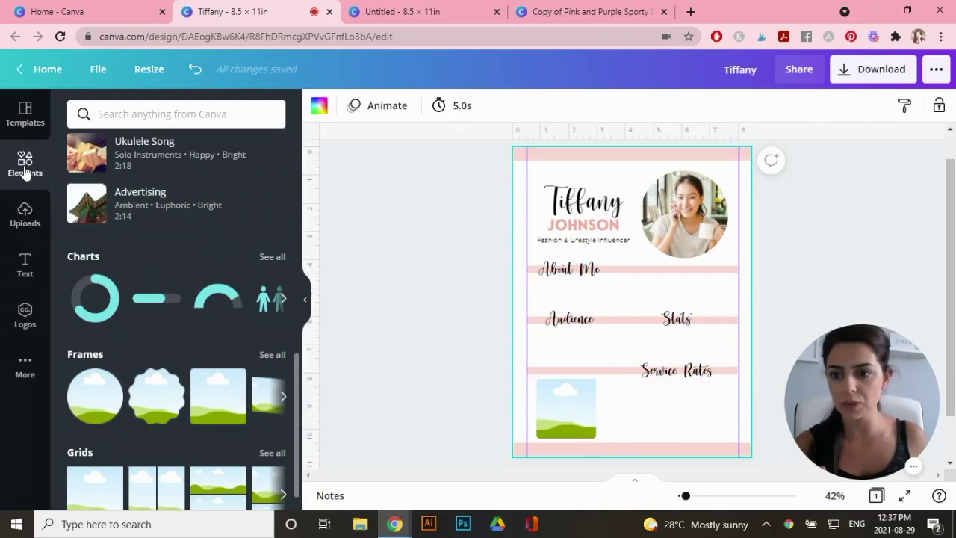
Fill the frame with the uploaded laptop, flowers and coffee flat-lay photo
click(25, 220)
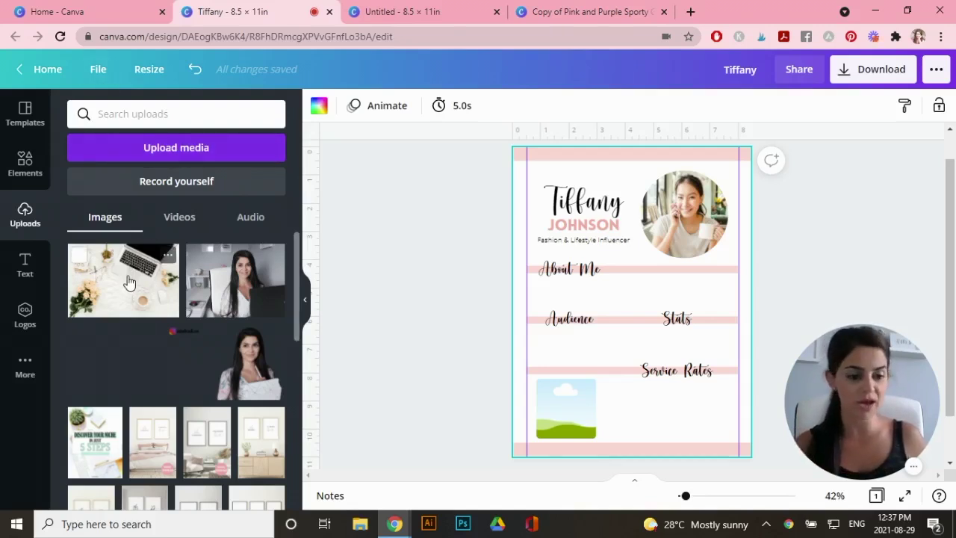
drag(130, 279, 553, 422)
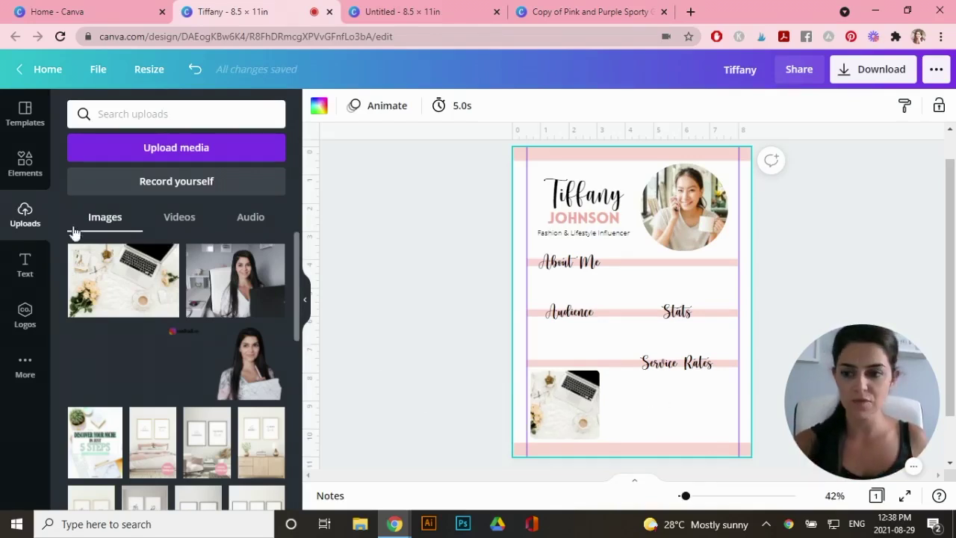
Add rate lines 'Instagram Post', 'Instagram Story' and 'Product Review' beside the photo
click(25, 268)
click(127, 259)
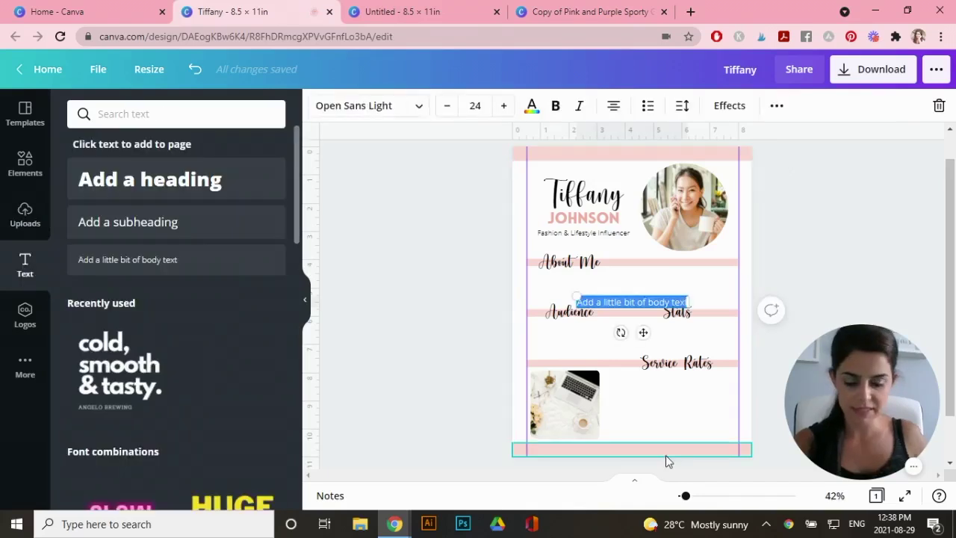
text(Instagram Post)
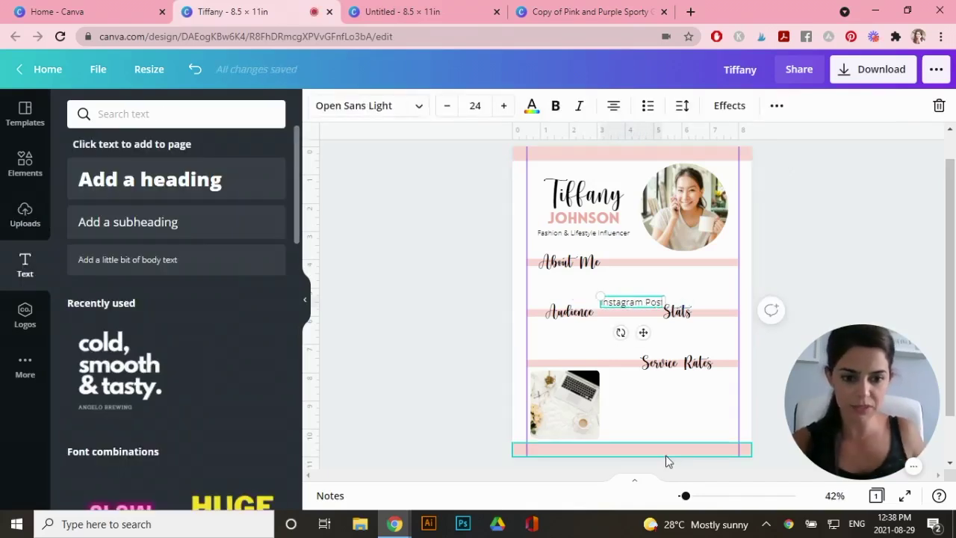
click(665, 454)
click(618, 317)
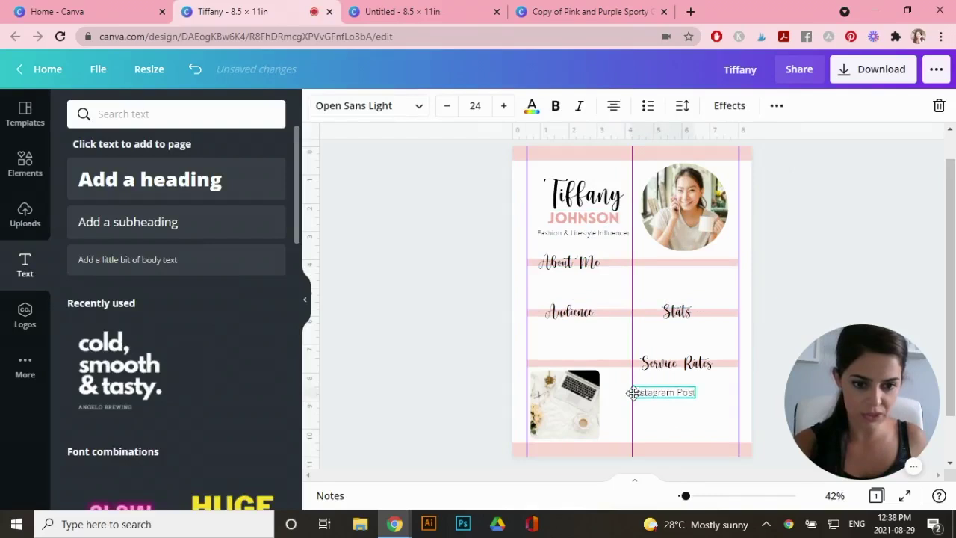
drag(634, 393, 673, 428)
double_click(640, 397)
text(Instagram Story)
double_click(644, 416)
text(Product Review)
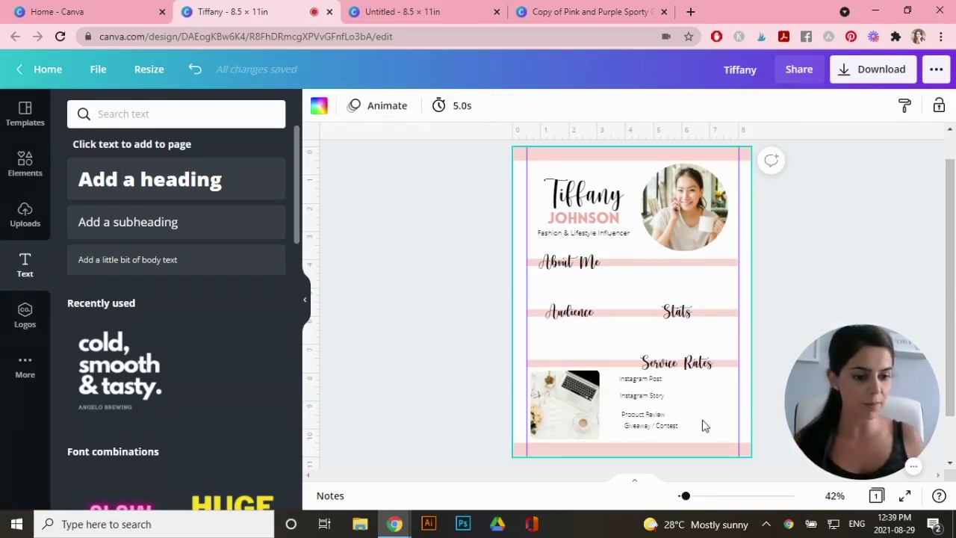
Space the four service rate lines evenly with Tidy up
drag(690, 433, 617, 371)
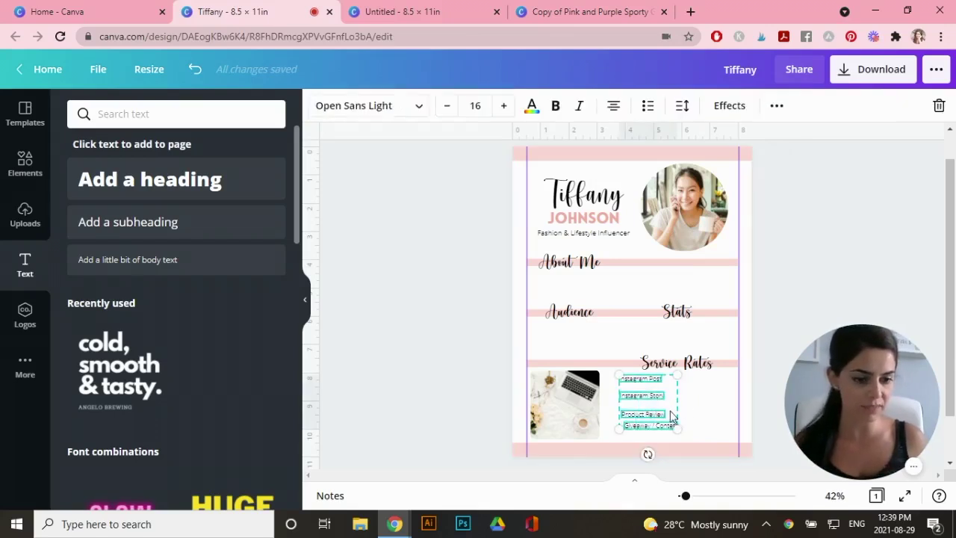
click(775, 106)
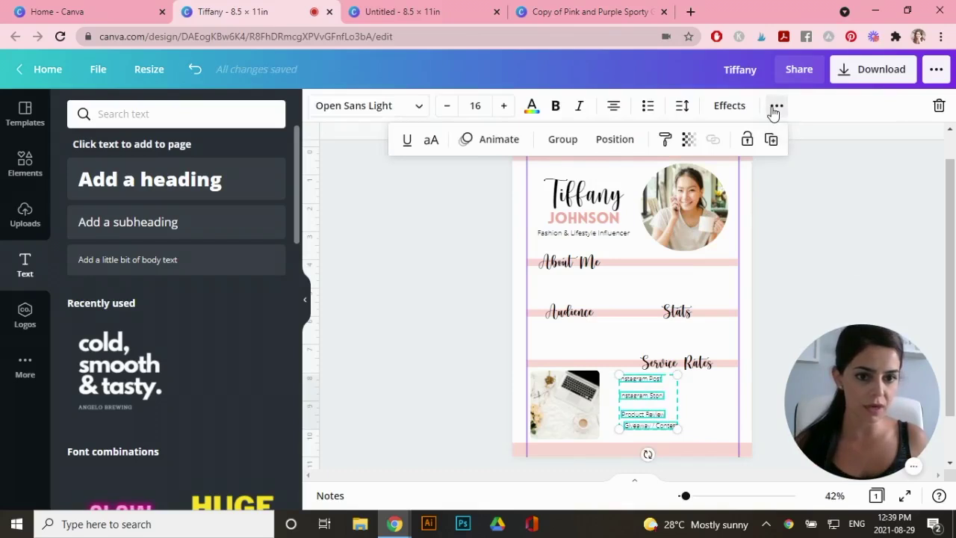
click(606, 141)
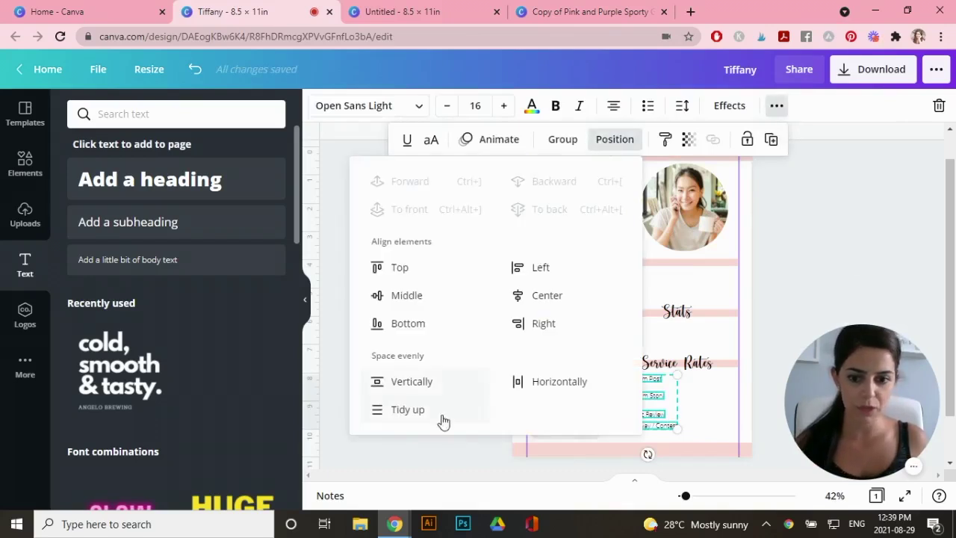
click(408, 410)
click(692, 436)
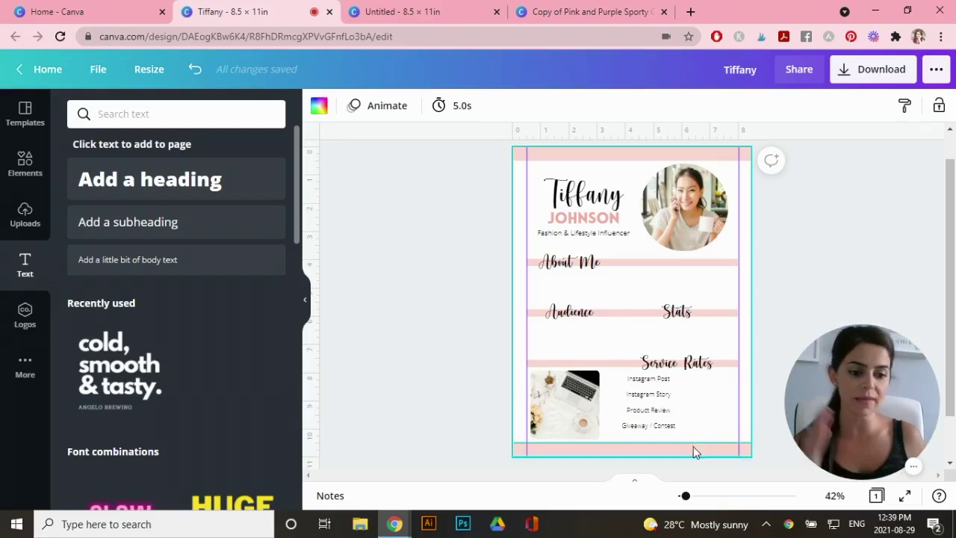
Left-align the four rate lines and check the xxx price text
drag(690, 432, 638, 383)
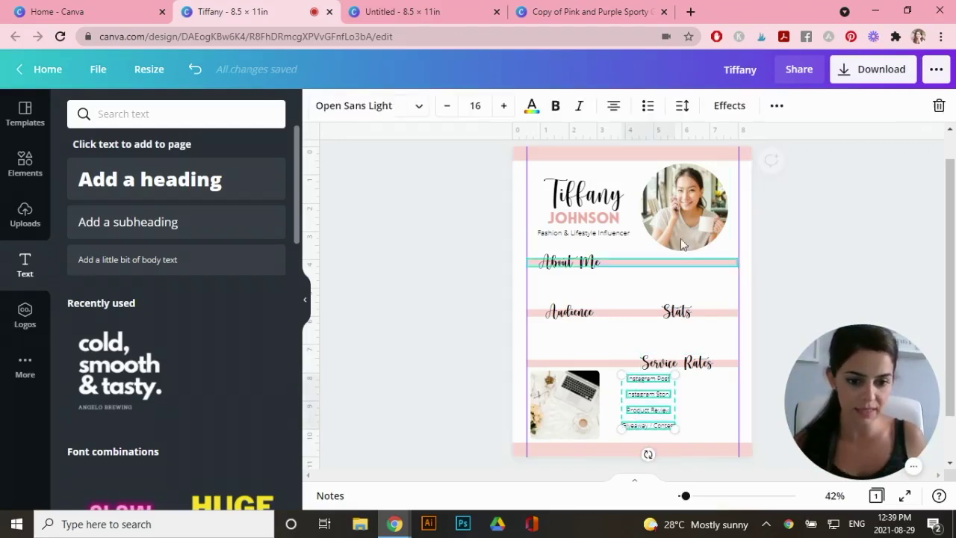
click(776, 105)
click(606, 142)
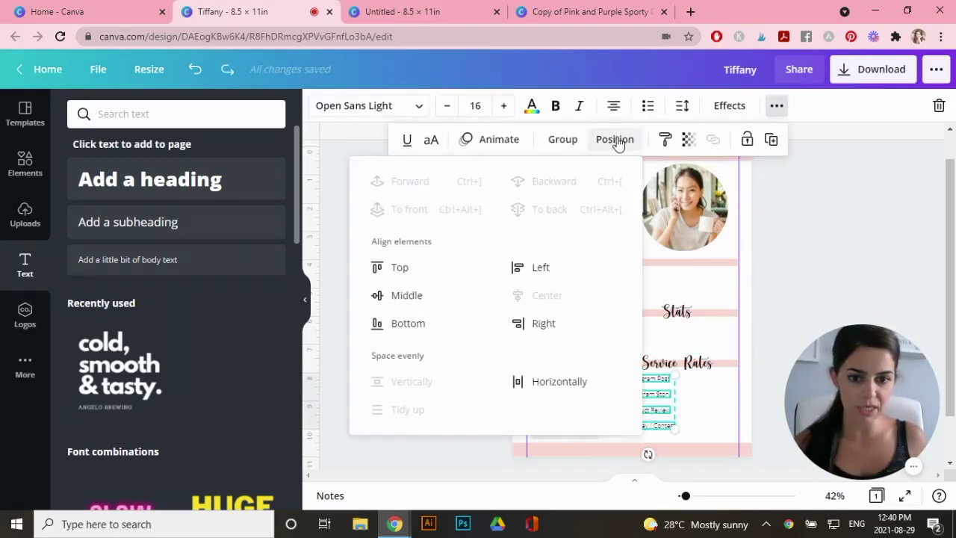
click(520, 270)
click(698, 381)
click(699, 449)
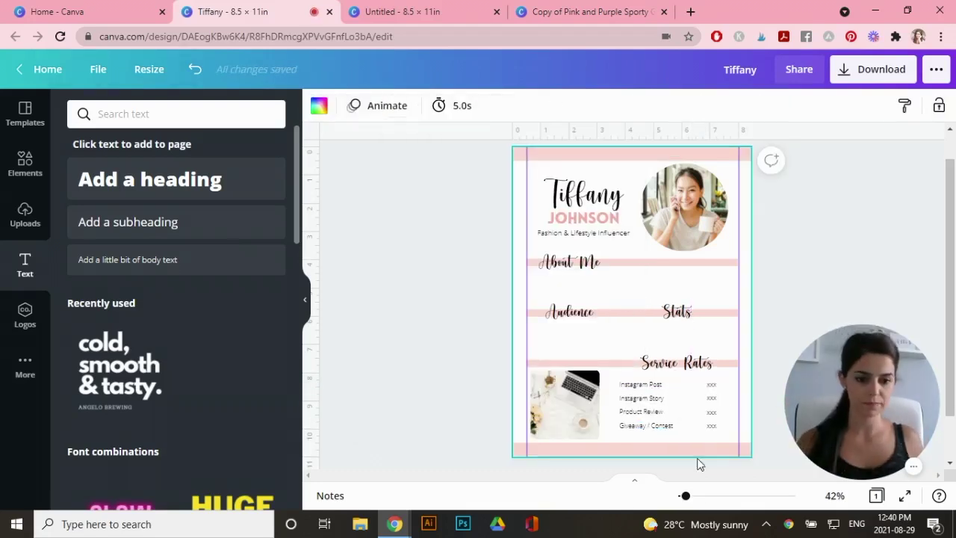
drag(685, 498, 691, 497)
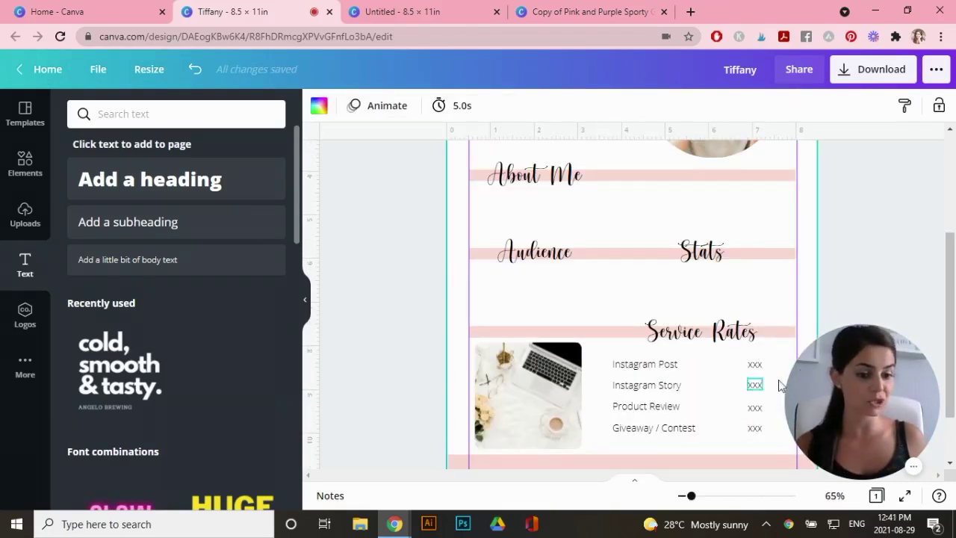
Paste the bio under About Me as a widened 14-pt aligned paragraph, then add a '92%' subheading
drag(954, 377, 953, 341)
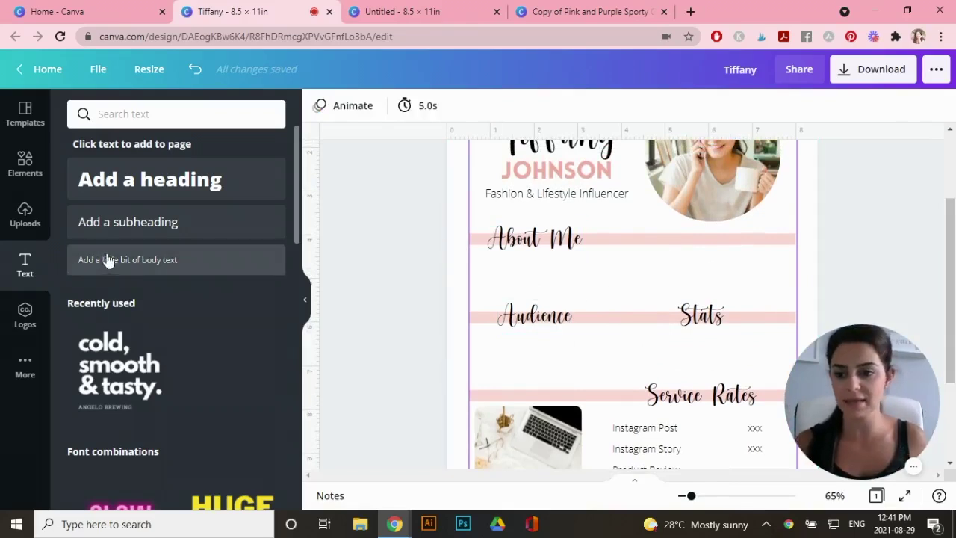
drag(107, 259, 596, 257)
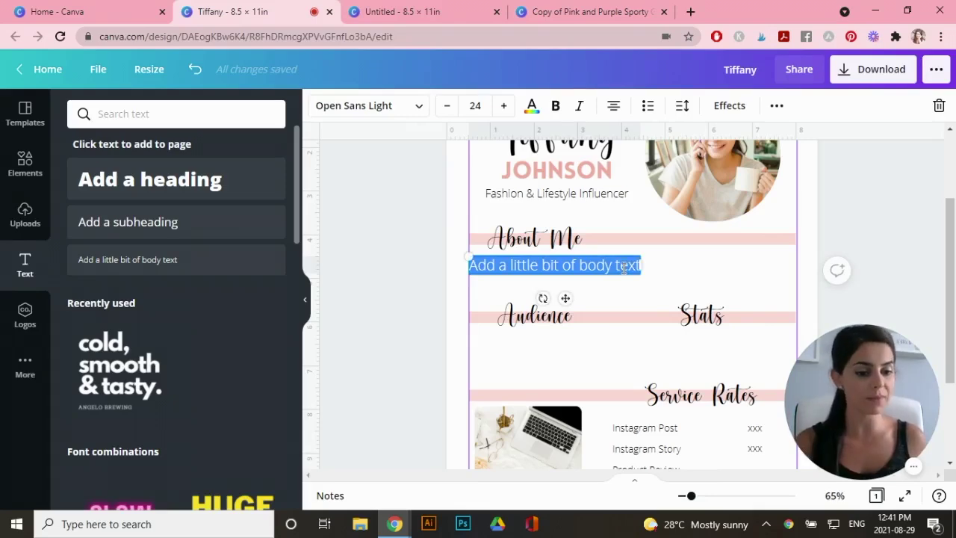
text(Tiffany is a 25-year old fashion and lifestyle blogger in New York City that is passionate about sharing new trends from a fresh perspective. She shares her bright, eye-catching, and inspiring content on social media on a daily basis. She keeps up with latest trends, news, and events surrounding all things fashion, beauty and lifestyle.)
drag(662, 374, 796, 329)
click(475, 105)
click(485, 149)
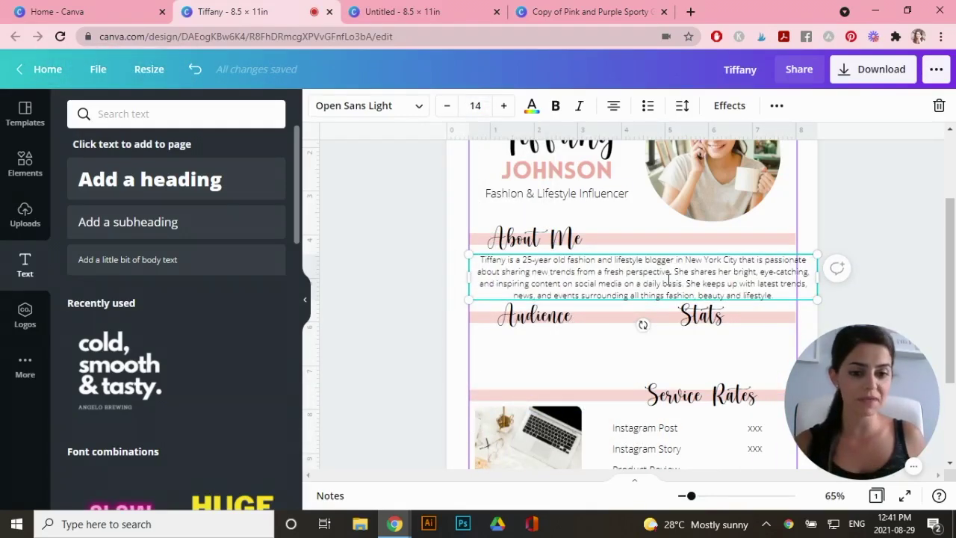
triple_click(662, 271)
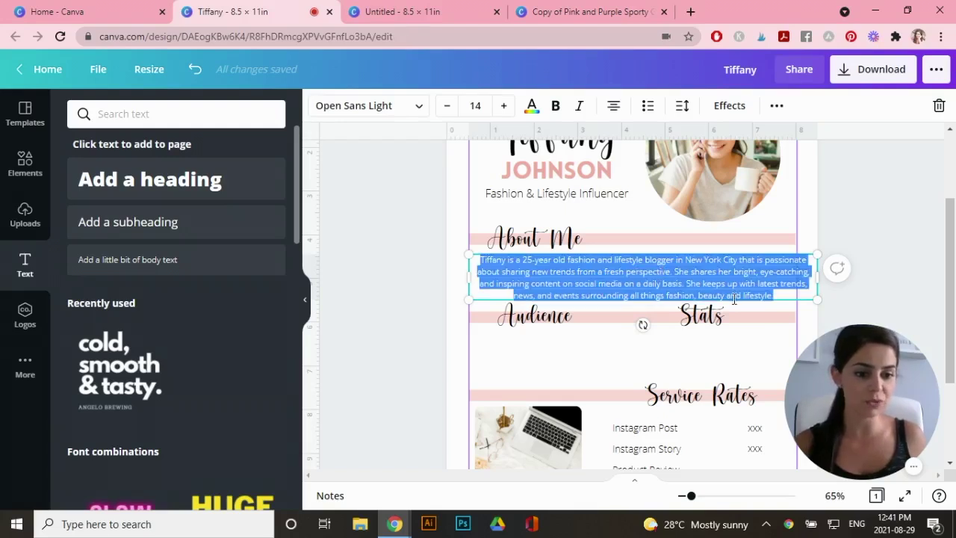
click(613, 107)
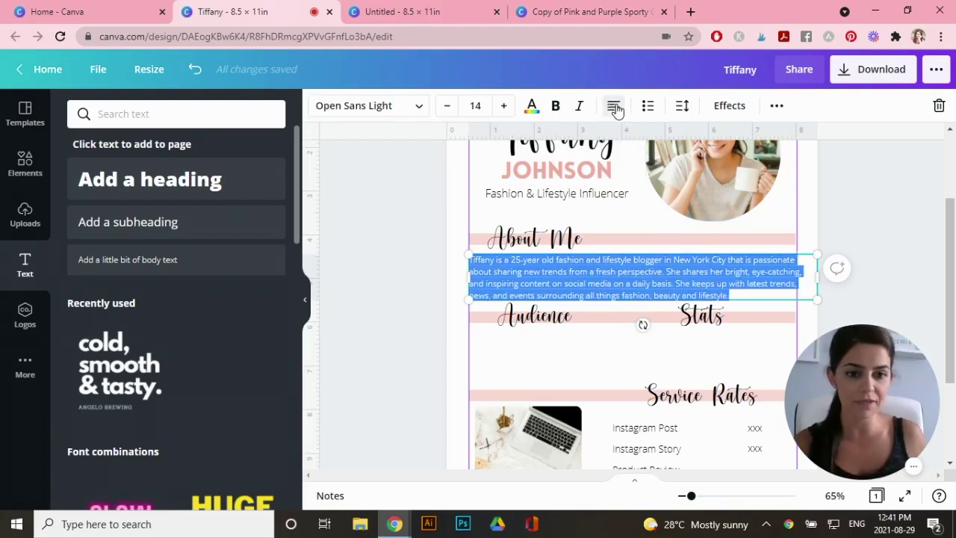
click(128, 222)
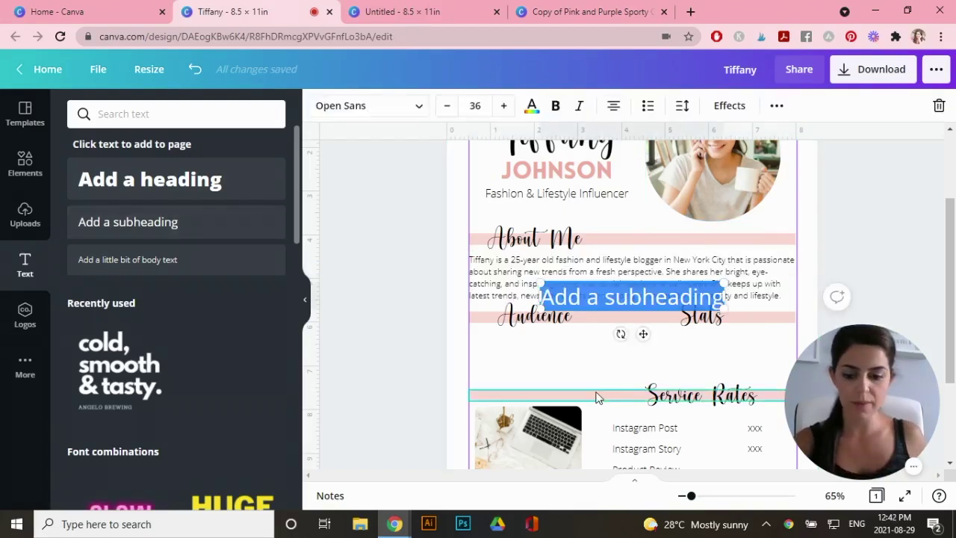
text(92%)
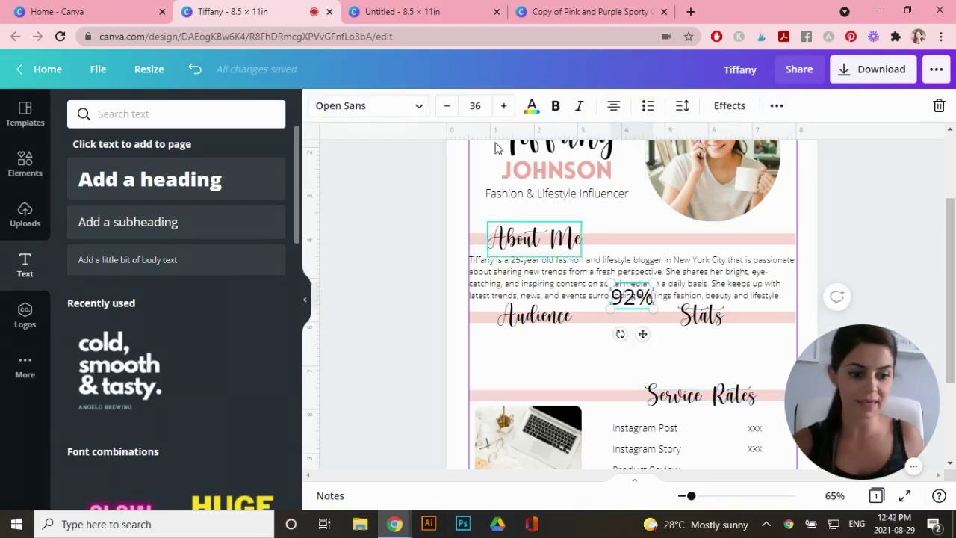
Style the 92% figure in Lovelo font and pink
click(404, 105)
click(107, 186)
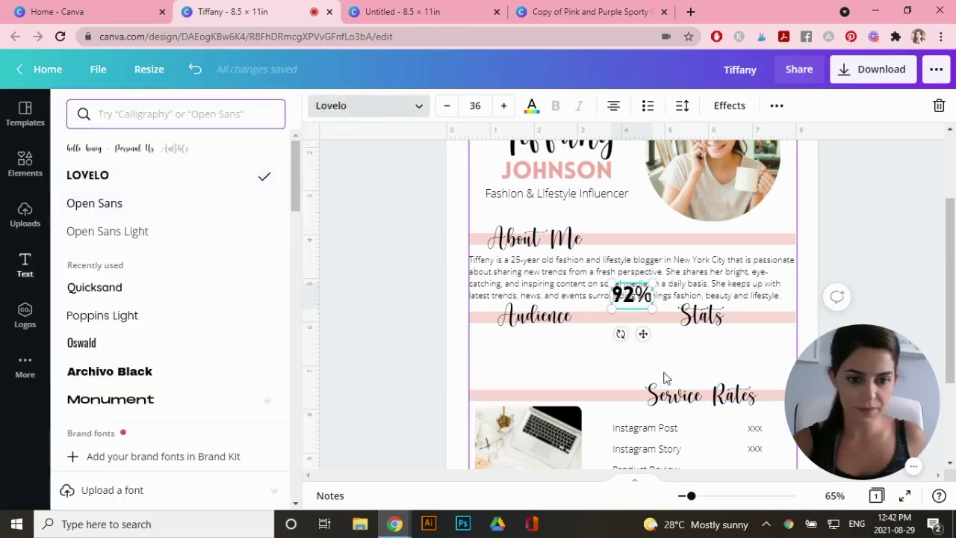
click(648, 297)
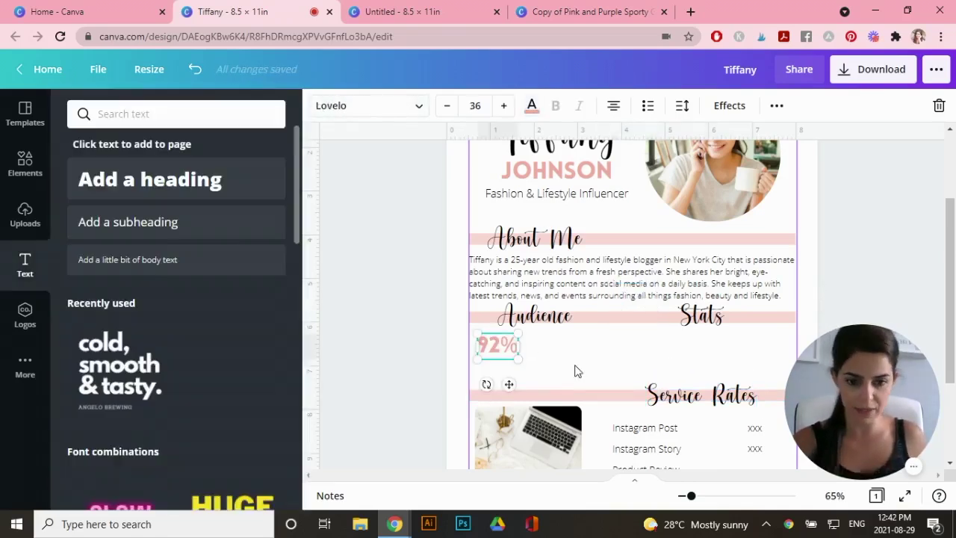
click(575, 371)
Add the 'female' label beside 92% and edit a duplicated row to '67% from US'
click(128, 222)
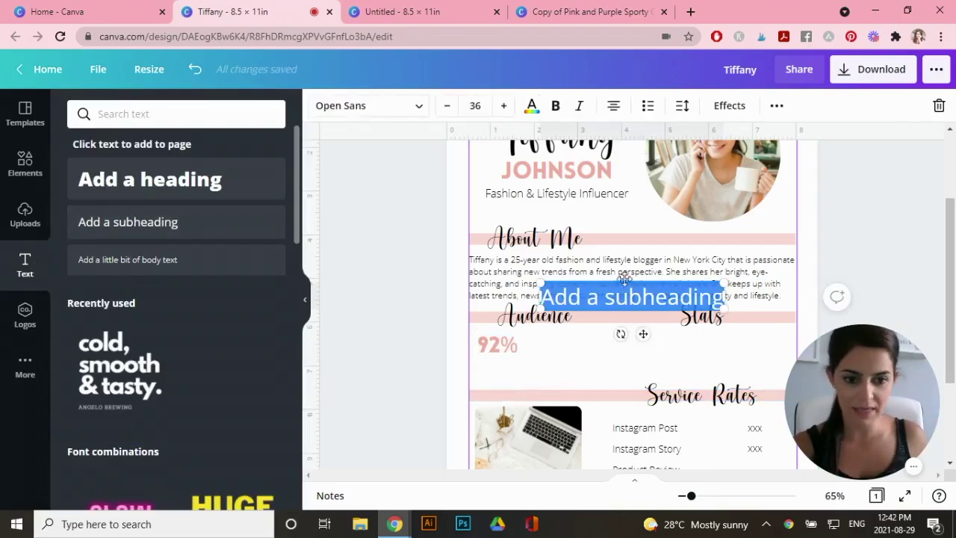
drag(625, 287, 611, 337)
text(female)
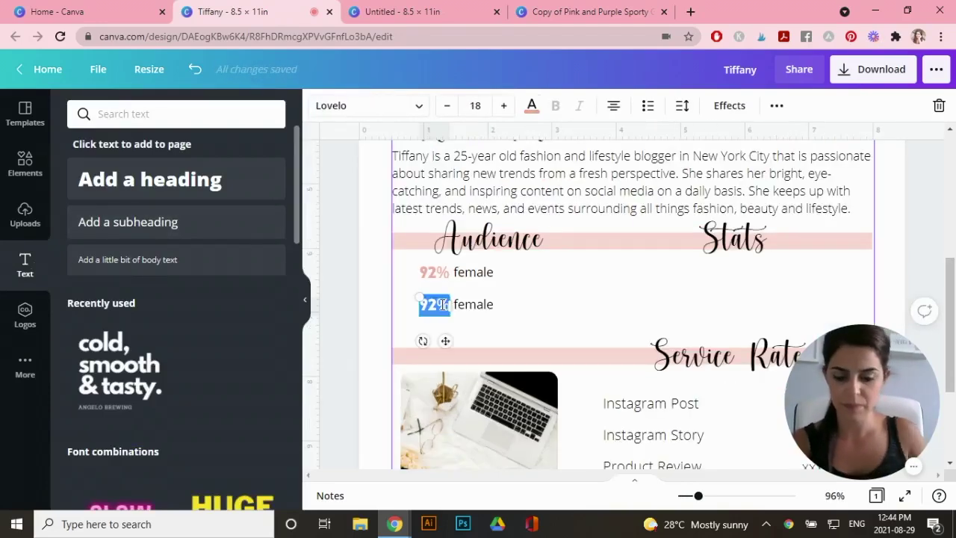
text(67%)
double_click(474, 304)
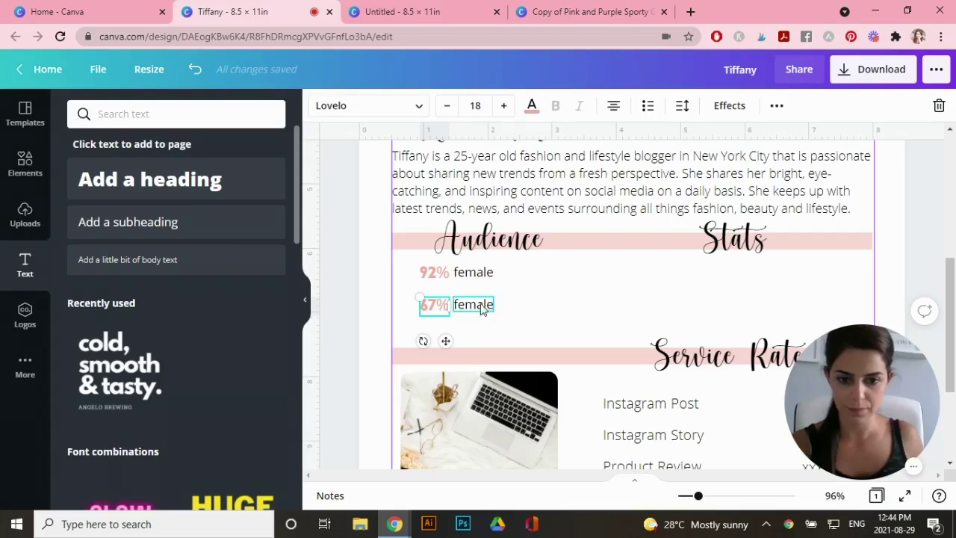
key(BackSpace)
text(from US)
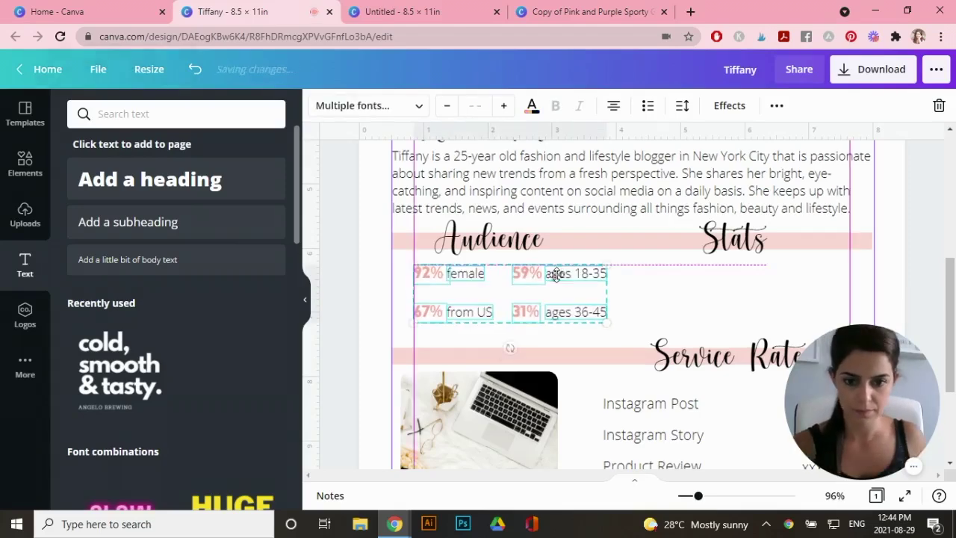
key(Escape)
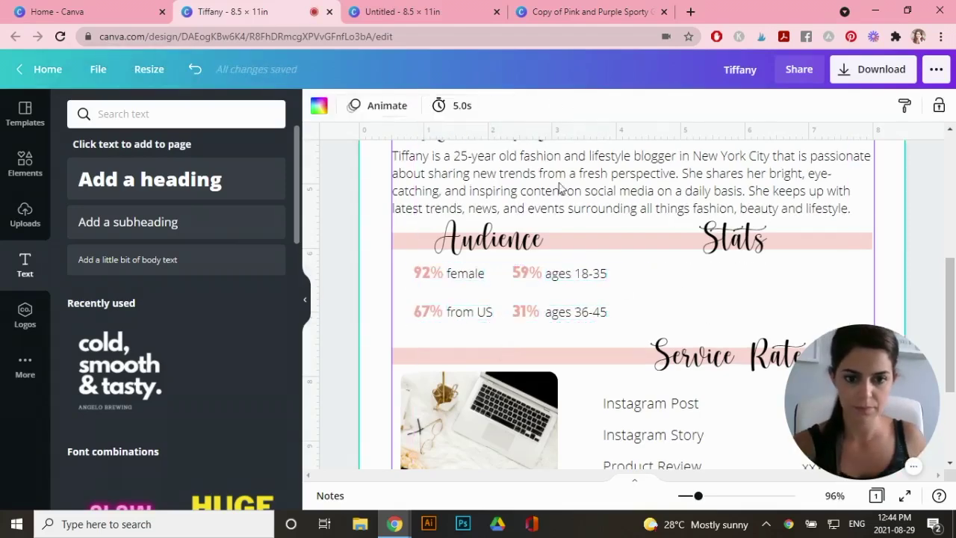
shift+click(532, 304)
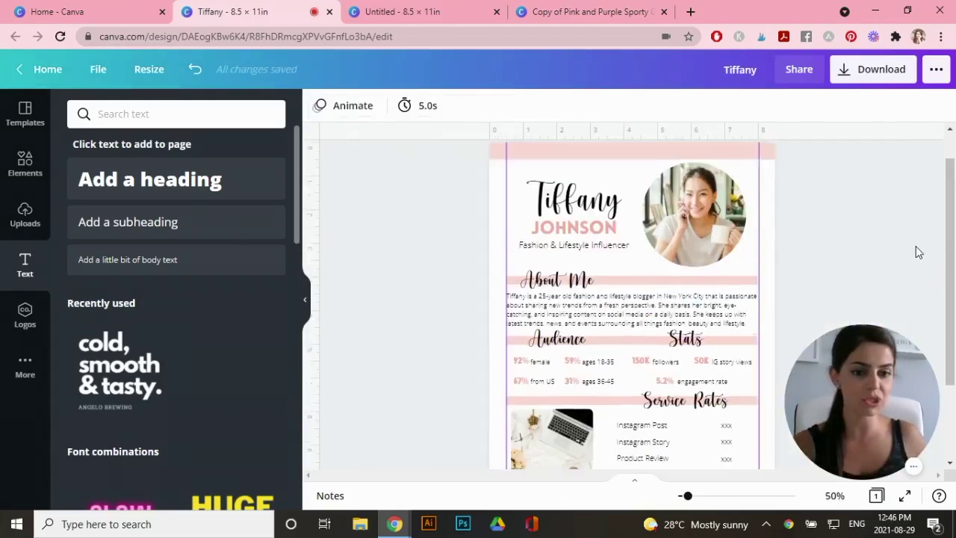
scroll(680, 197, up, 1)
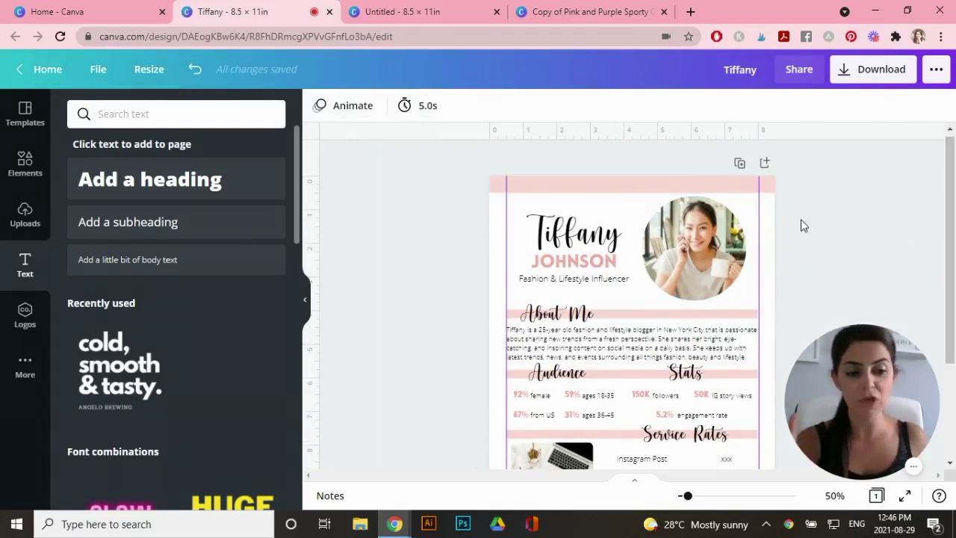
Add an outline Instagram logo at 0.9 × 0.9 with the Instagram handle in the top band
click(24, 166)
click(138, 114)
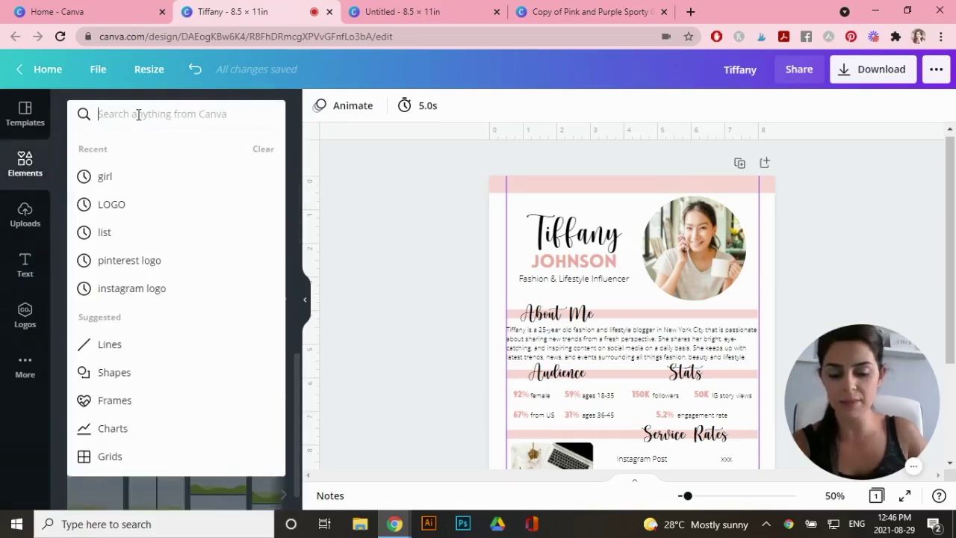
text(instagram logo)
key(Return)
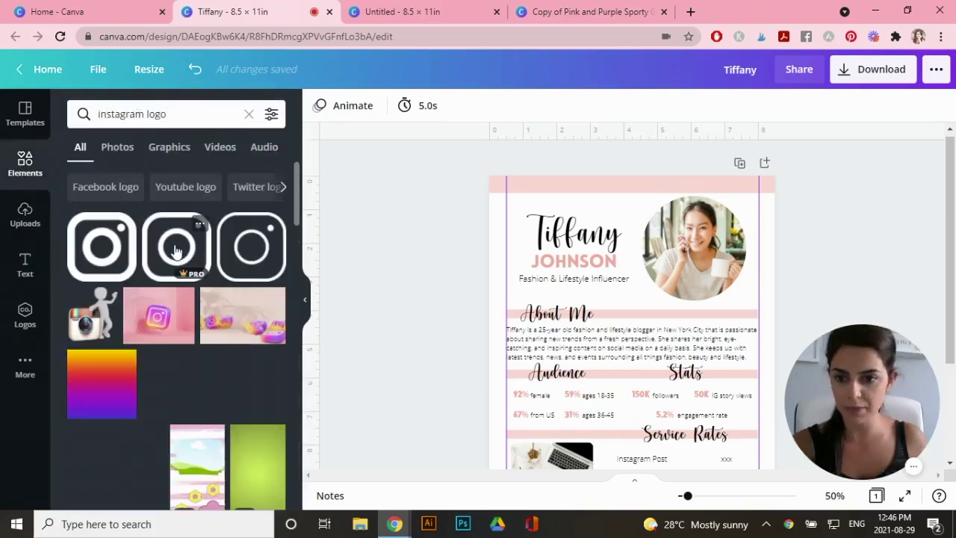
click(176, 247)
drag(687, 306, 598, 196)
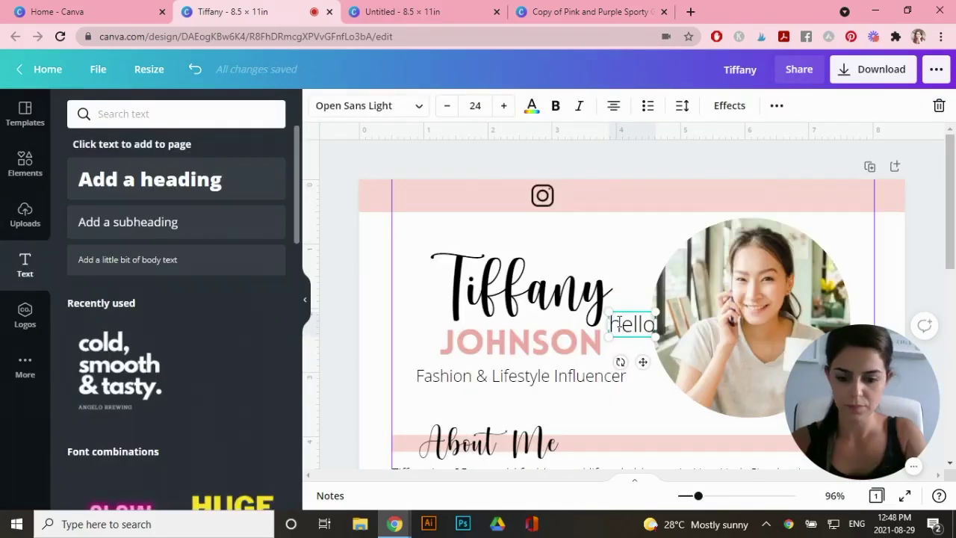
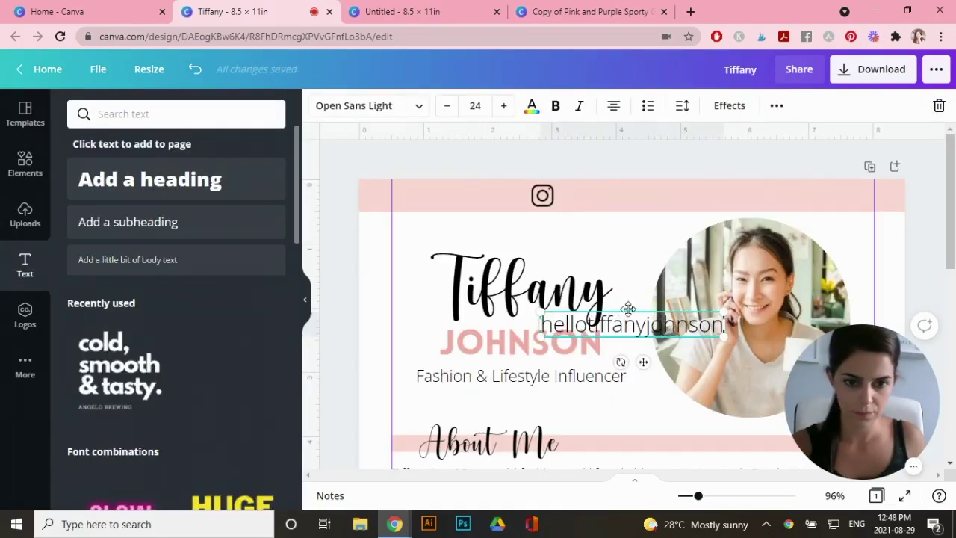
drag(628, 308, 640, 186)
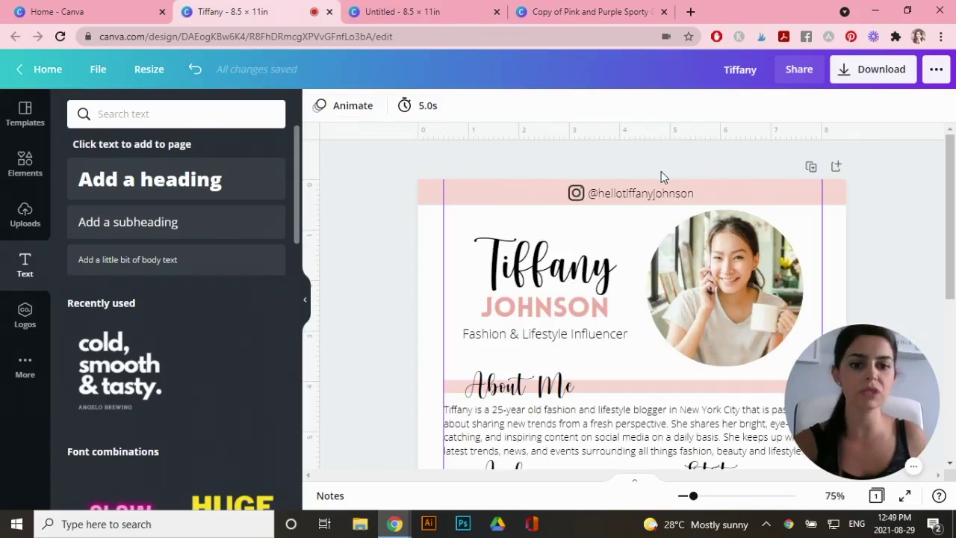
Place the website address text in the bottom pink band
scroll(665, 177, down, 1)
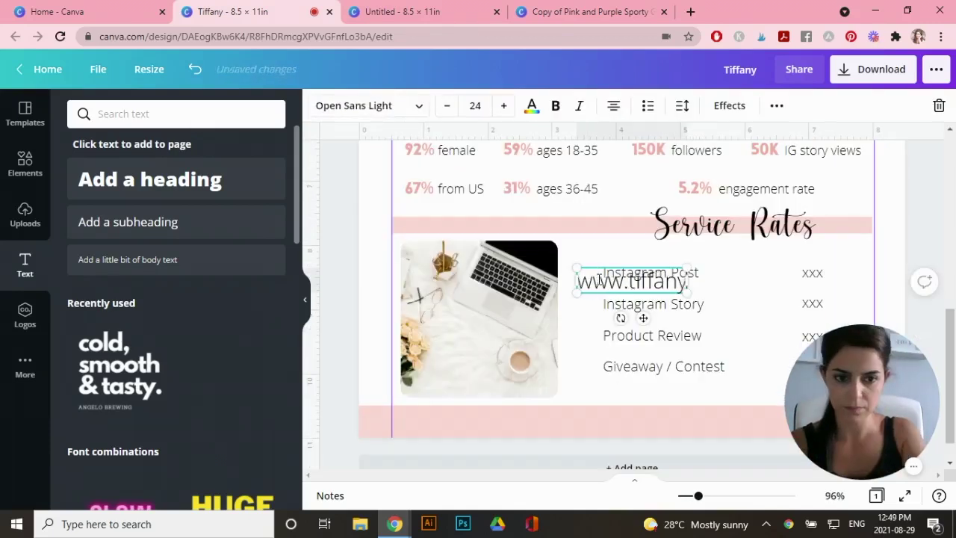
text(johnson.com)
drag(597, 278, 635, 411)
click(314, 278)
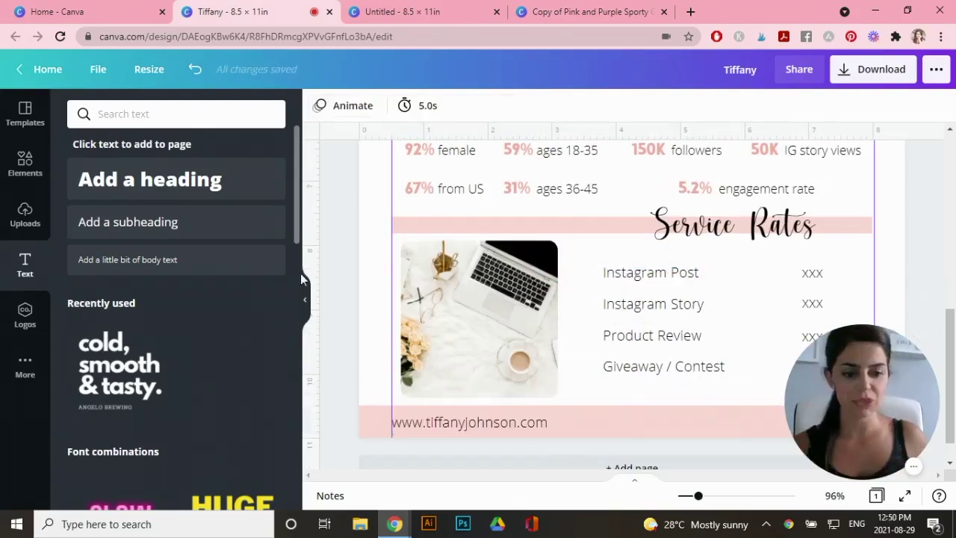
Add an envelope icon from an 'email' search with the e-mail address beside it
click(24, 164)
click(138, 114)
text(email)
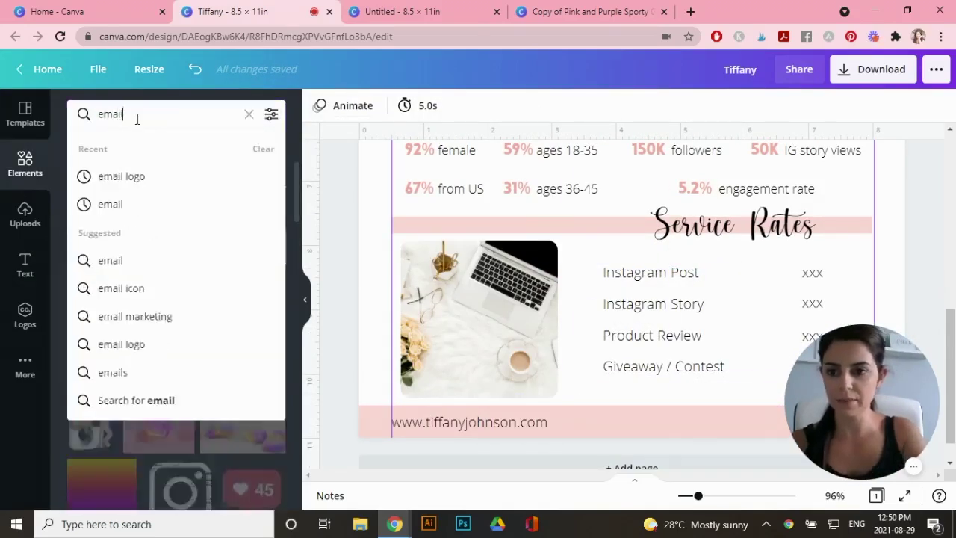
click(121, 176)
drag(251, 247, 646, 425)
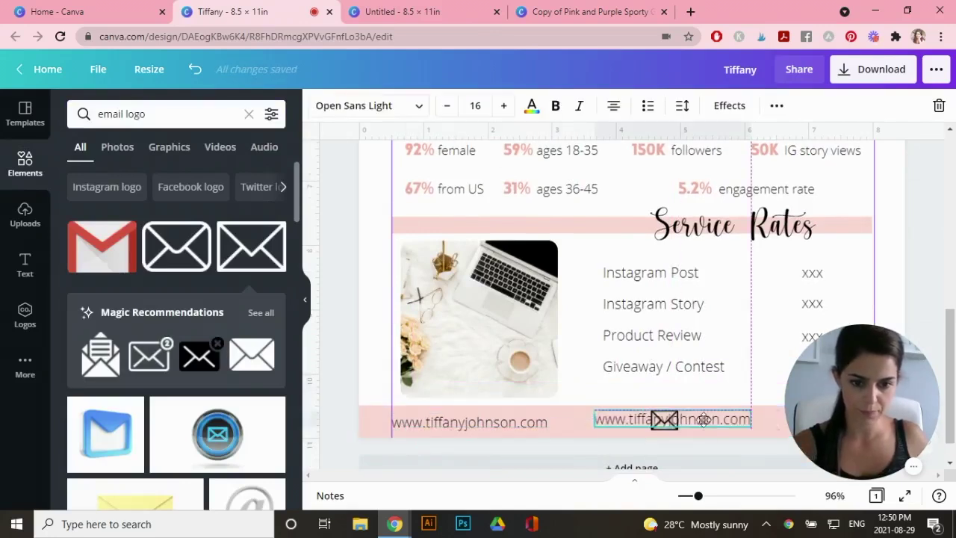
key(ctrl+a)
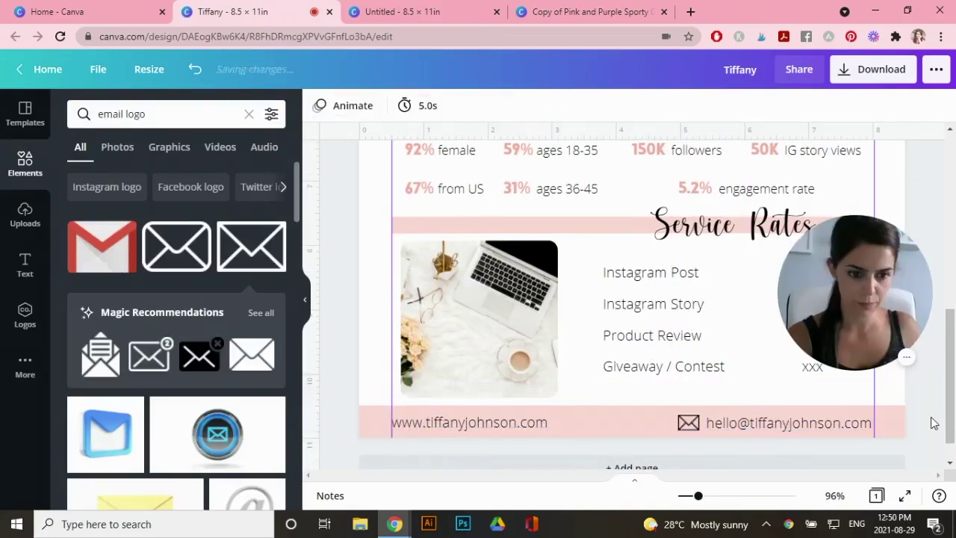
key(ctrl+alt+0)
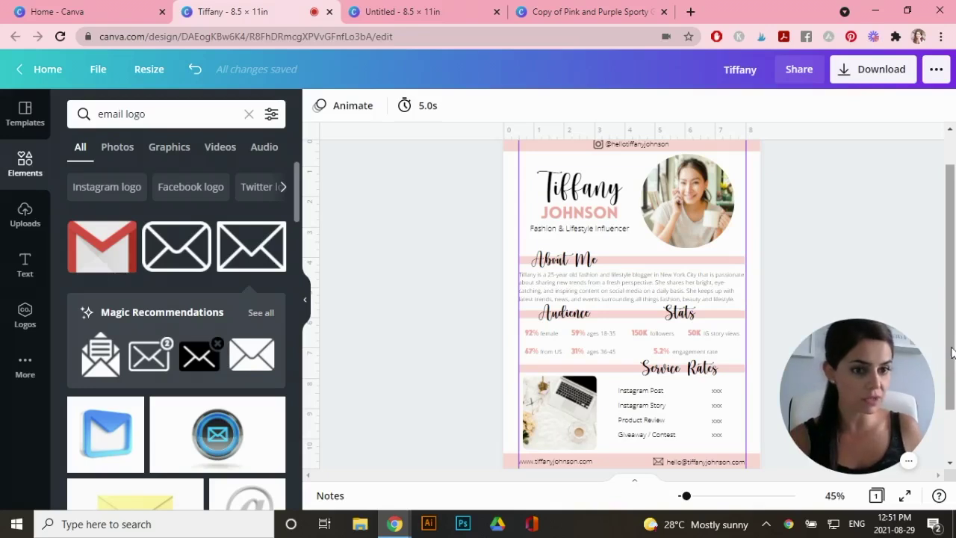
Copy a use-as-template share link for the media kit and return to the Canva home tab
click(798, 71)
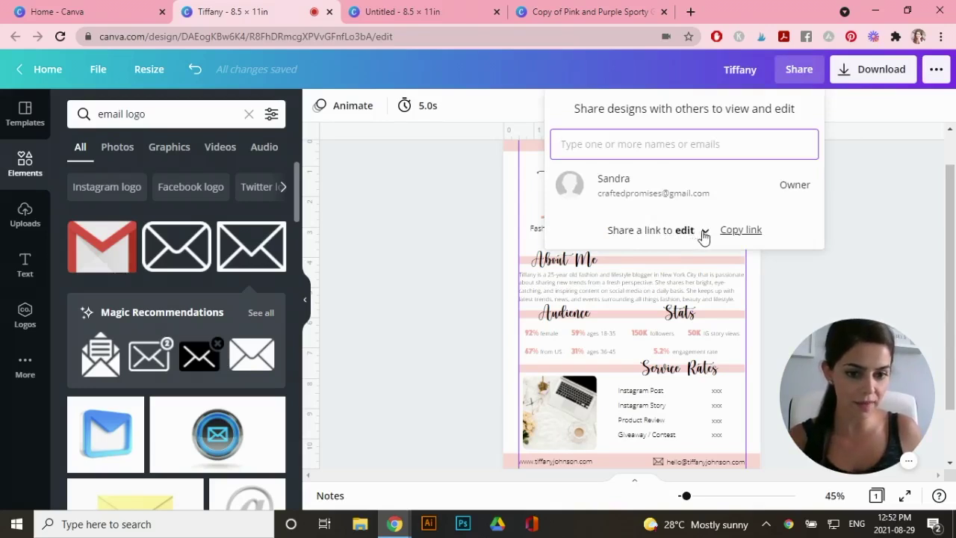
click(702, 233)
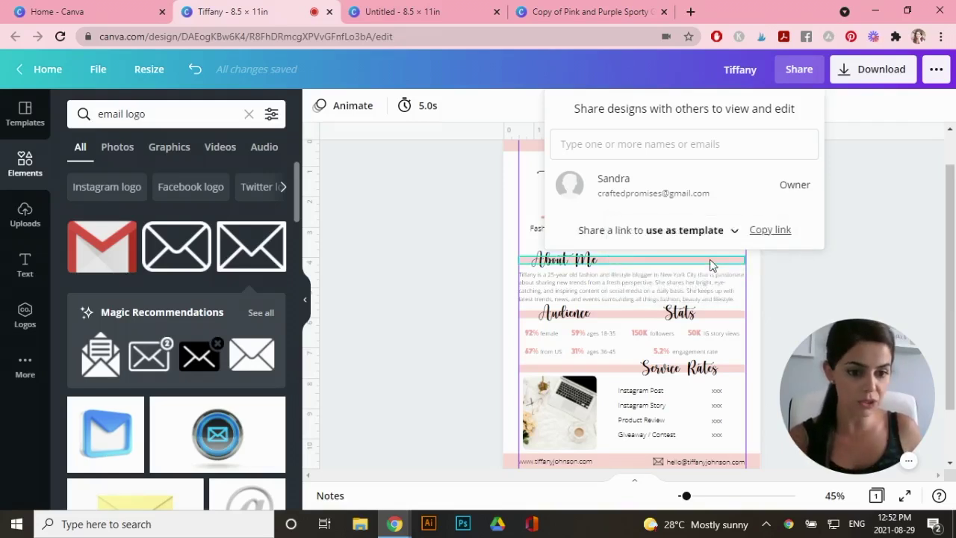
click(715, 261)
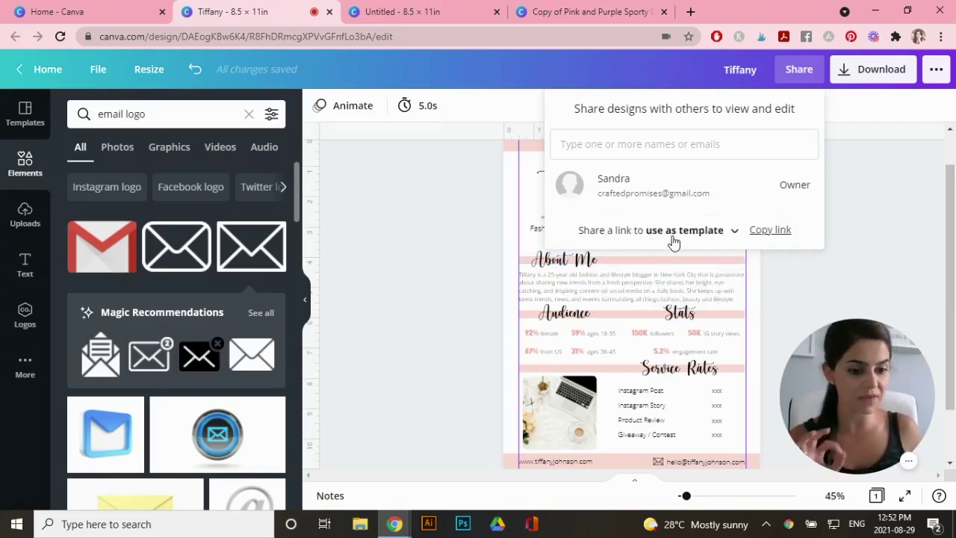
click(773, 236)
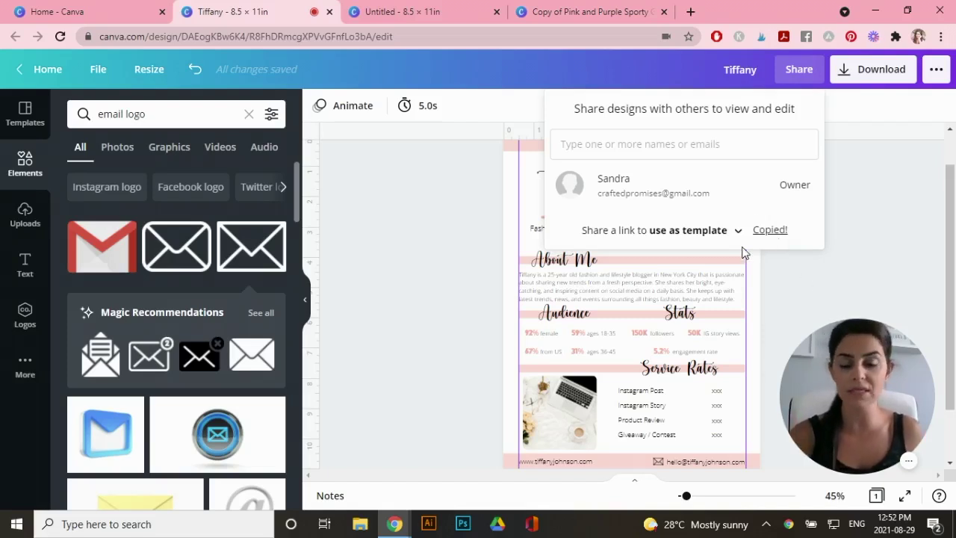
key(ctrl+1)
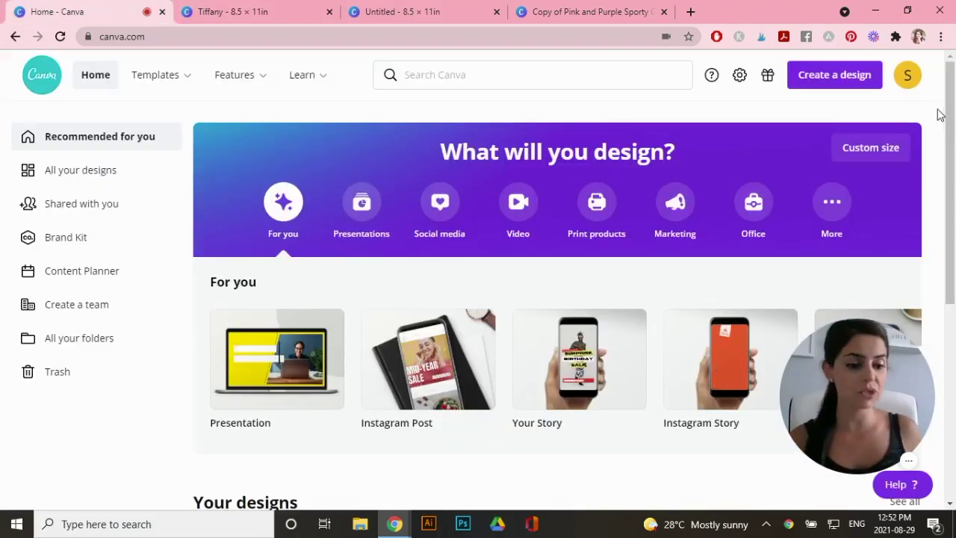
Create a new custom-size design of 12 × 12 in
click(834, 80)
text(1)
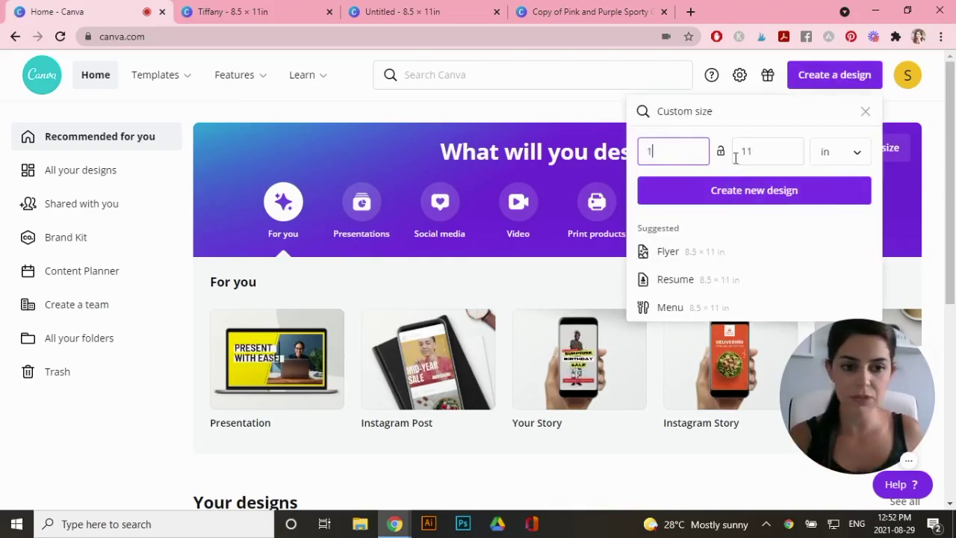
text(2)
key(Tab)
text(12)
click(770, 196)
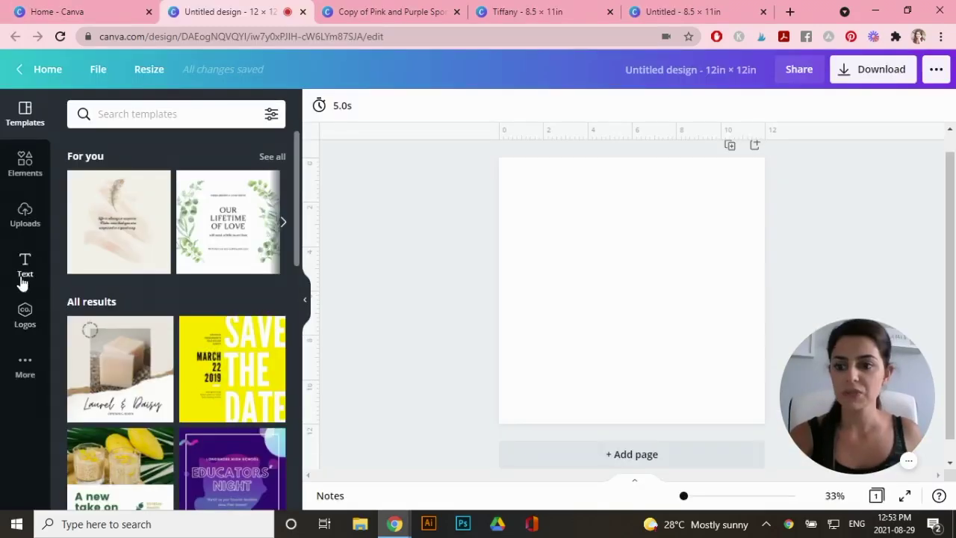
Add a square shape and stretch it into a full-width pink top bar
click(21, 166)
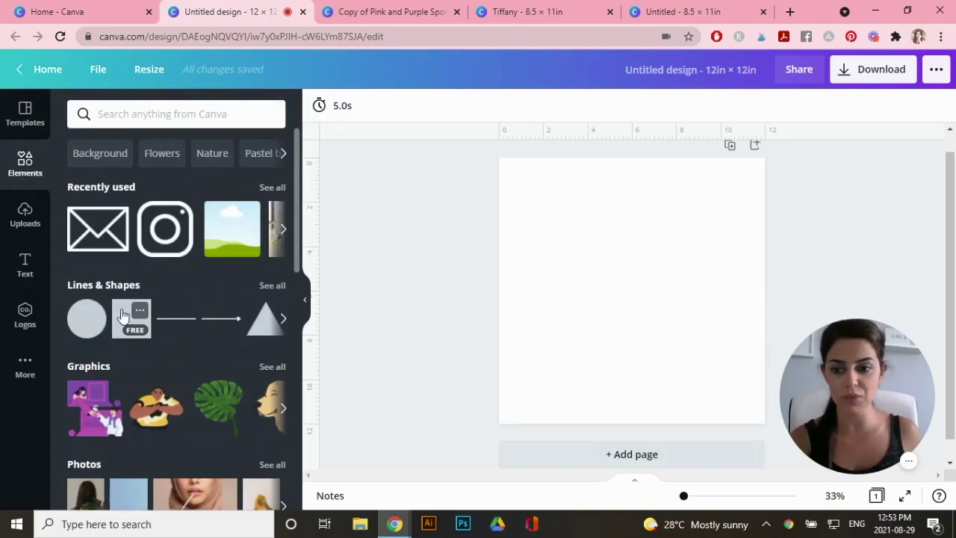
click(131, 318)
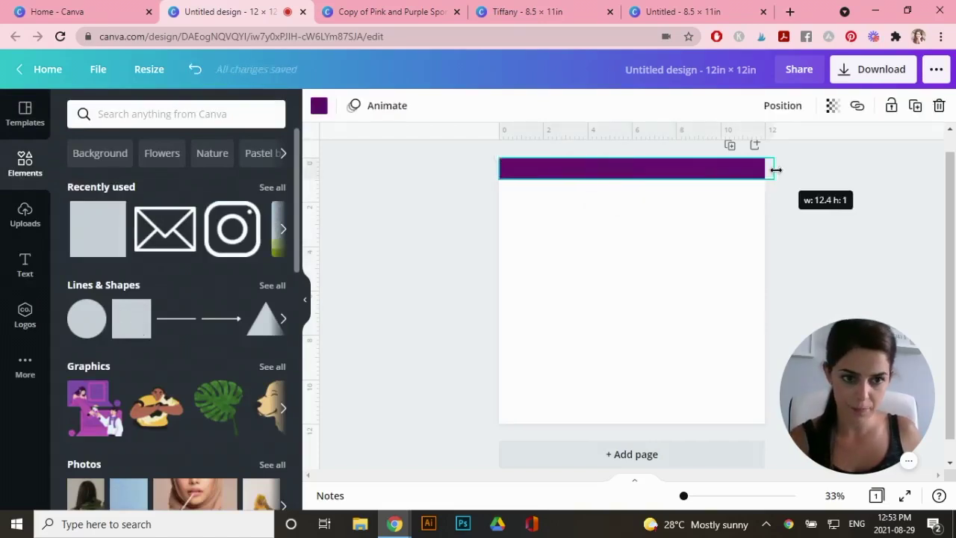
drag(776, 170, 774, 170)
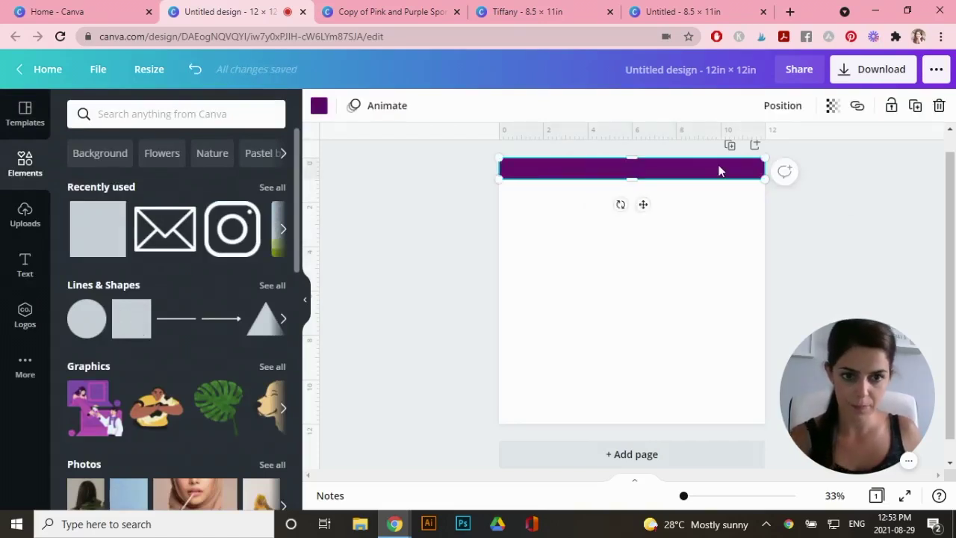
click(319, 105)
click(233, 250)
drag(635, 177, 641, 183)
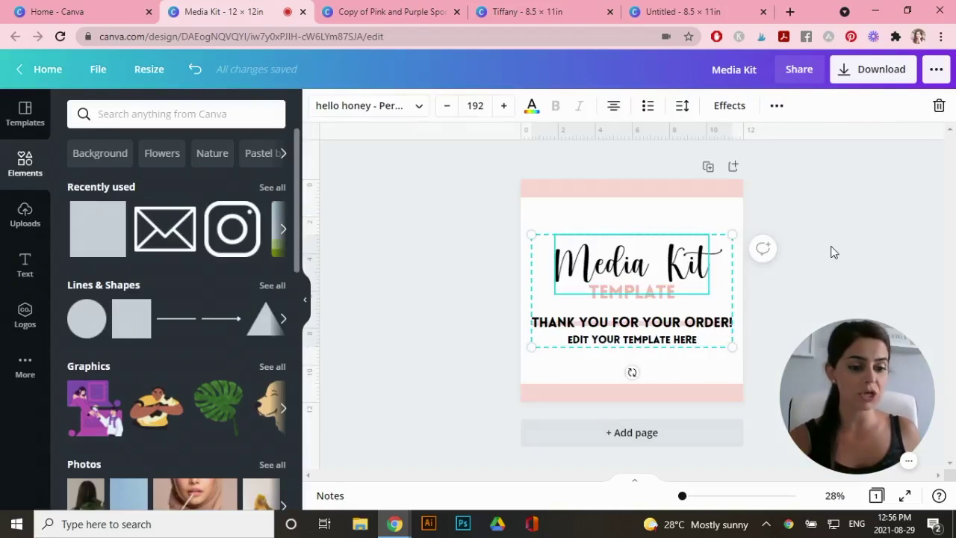
click(833, 252)
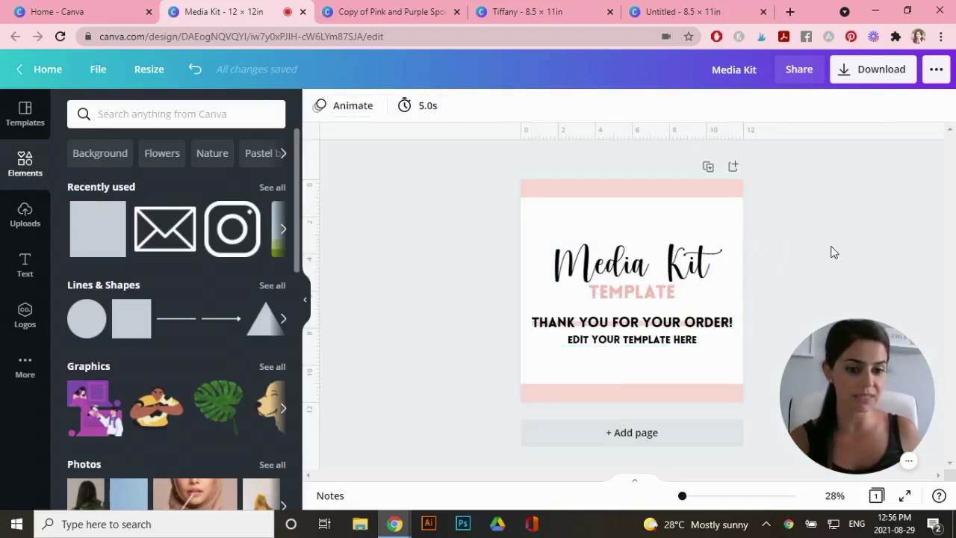
click(738, 374)
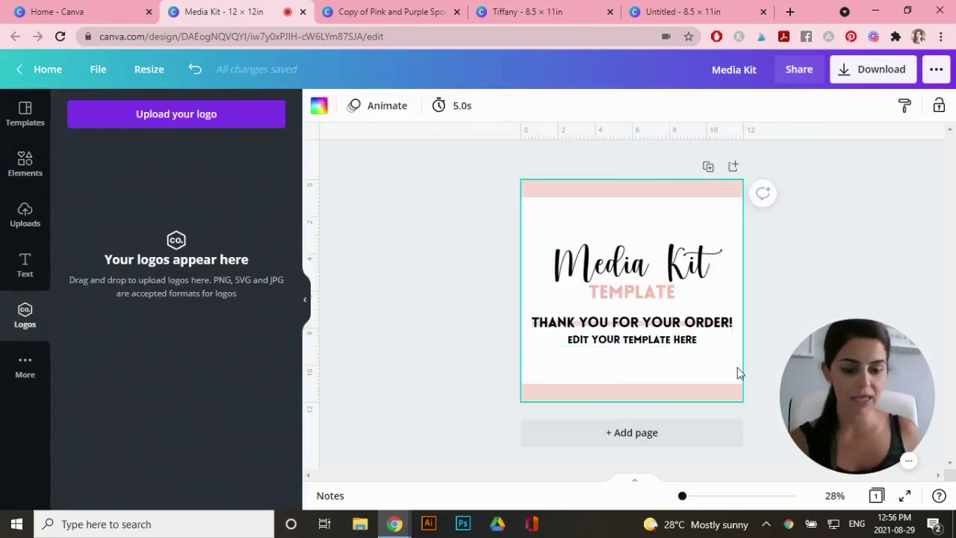
ctrl+scroll(738, 373, up, 3)
scroll(561, 337, down, 2)
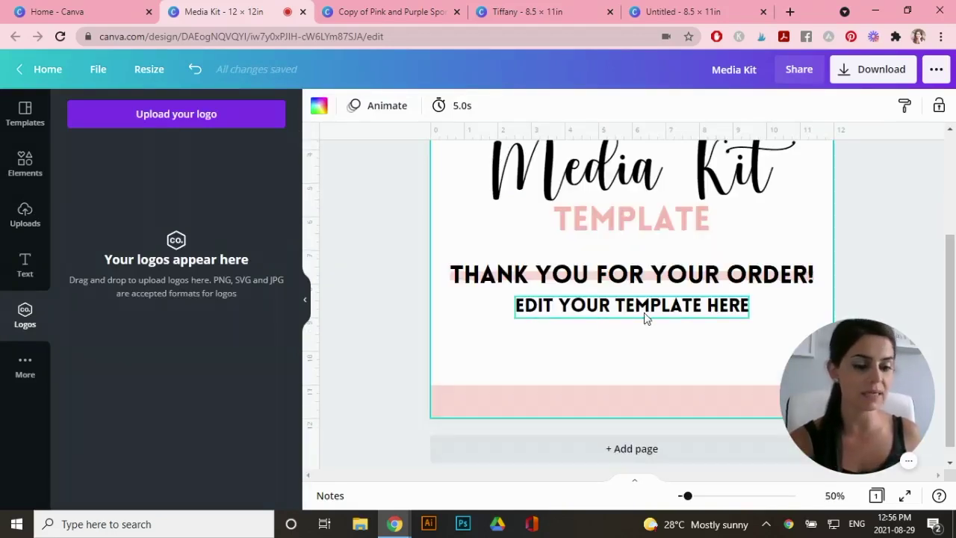
Link the 'EDIT YOUR TEMPLATE HERE' text to the pasted template share URL
double_click(686, 312)
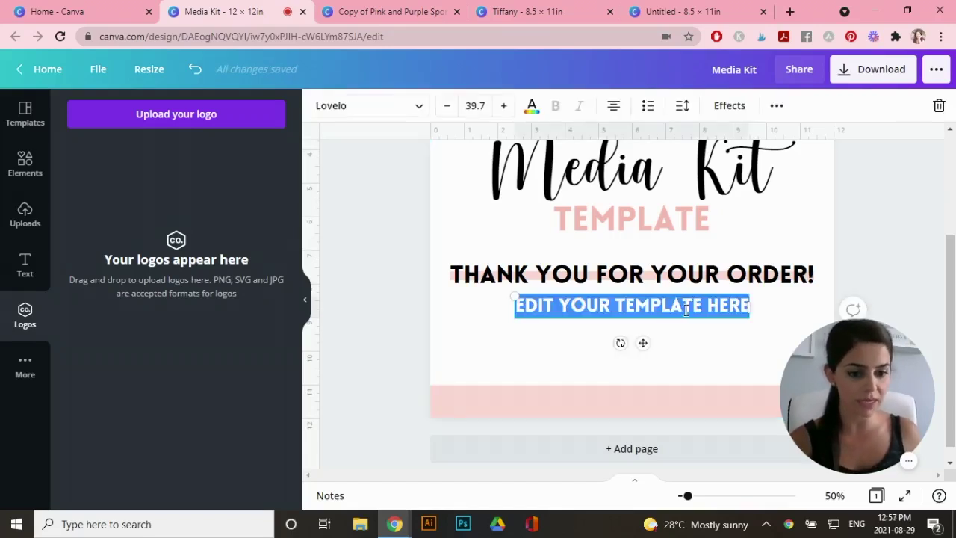
click(669, 347)
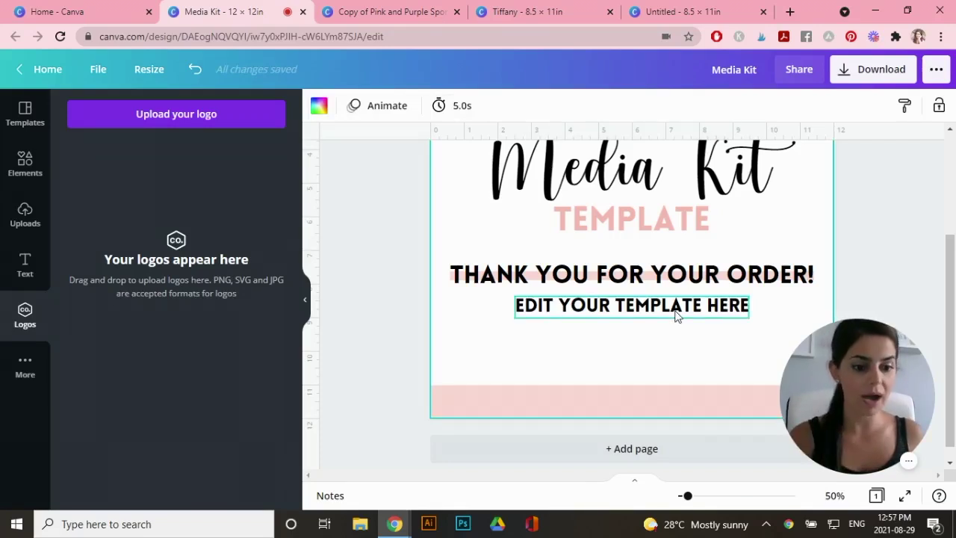
double_click(675, 311)
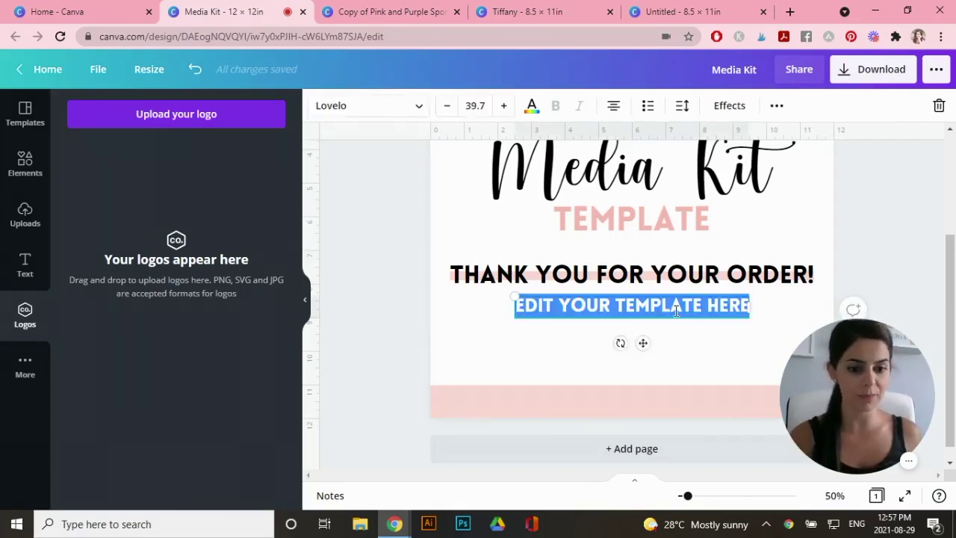
click(777, 107)
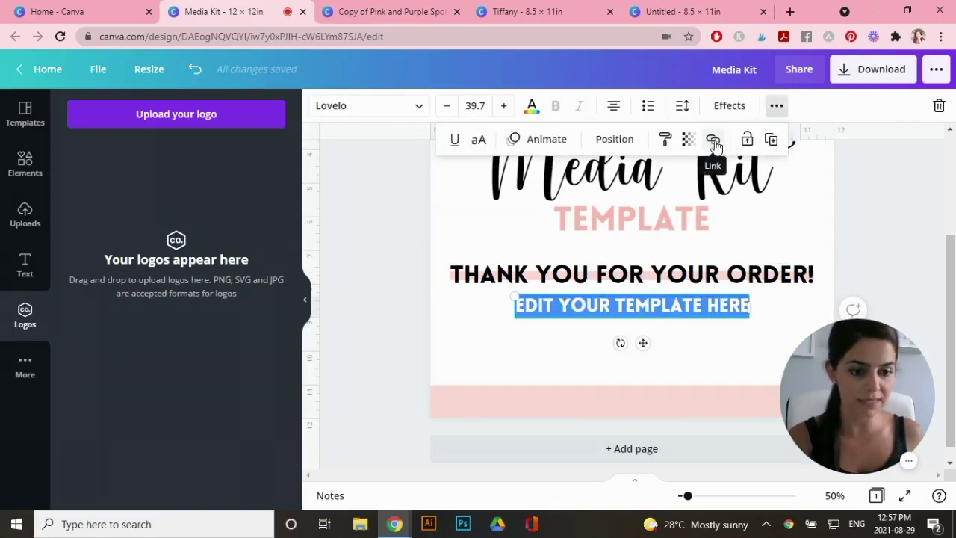
click(714, 146)
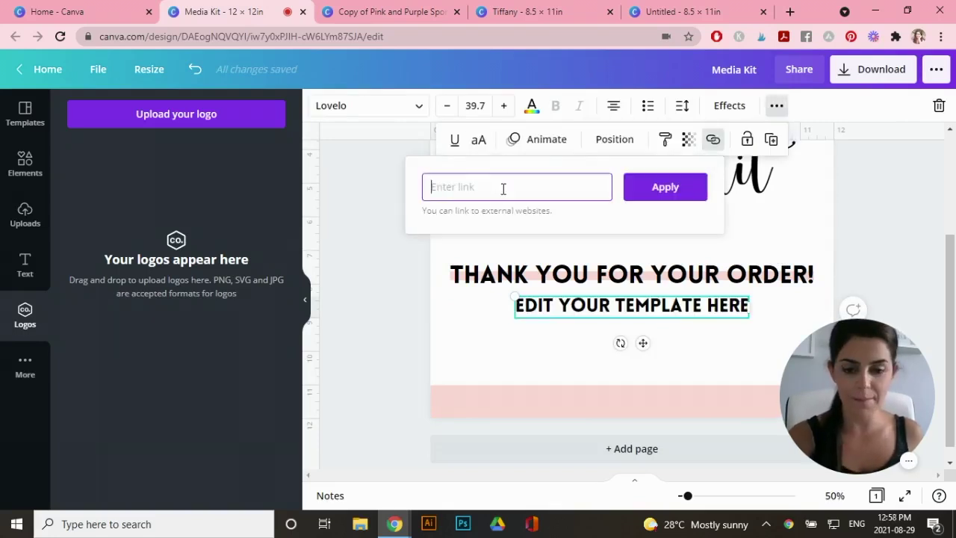
key(ctrl+v)
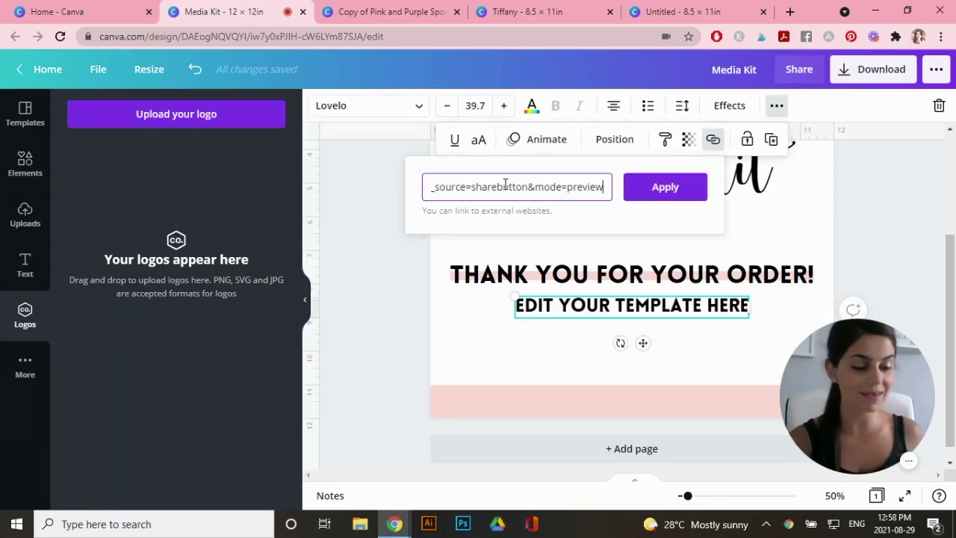
click(665, 187)
click(687, 357)
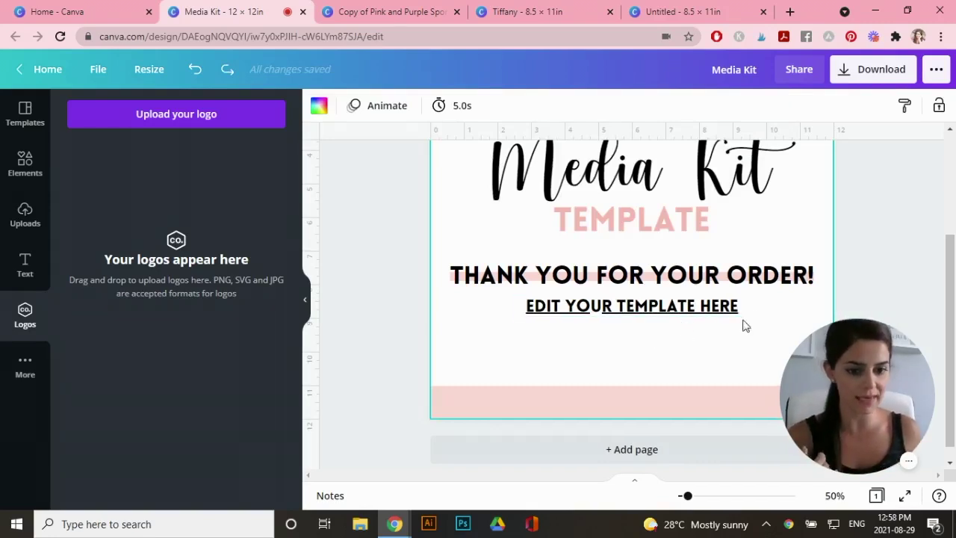
Download the design as a PDF Print file
scroll(743, 326, up, 3)
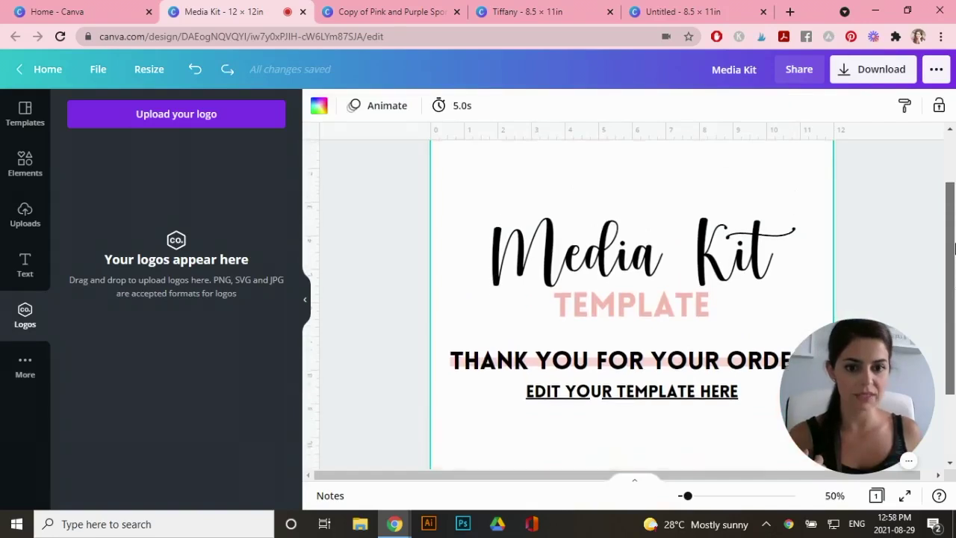
click(860, 69)
click(819, 168)
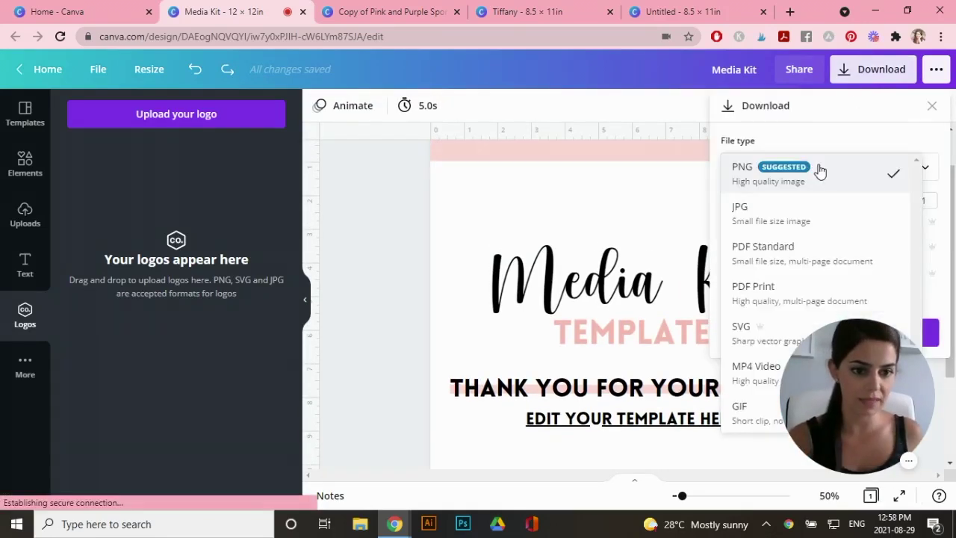
click(762, 290)
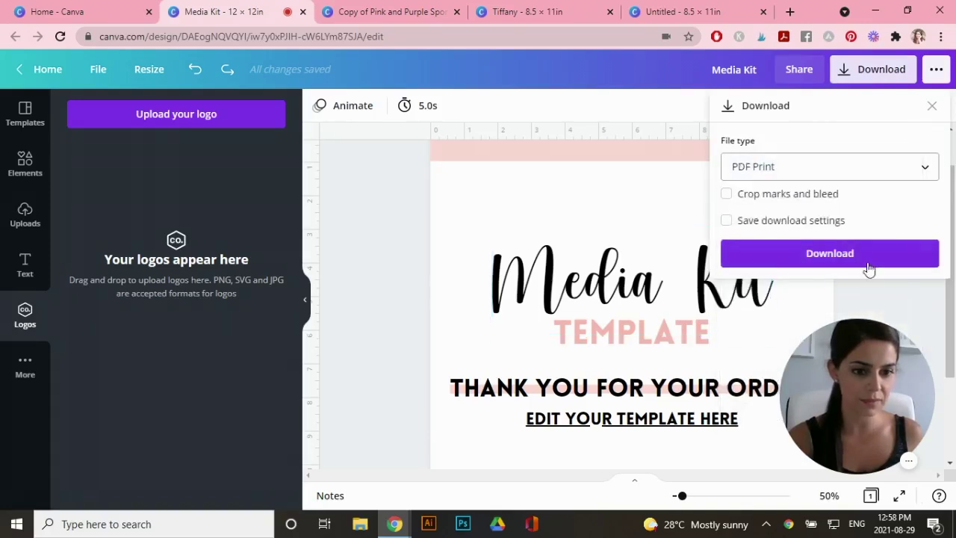
click(832, 258)
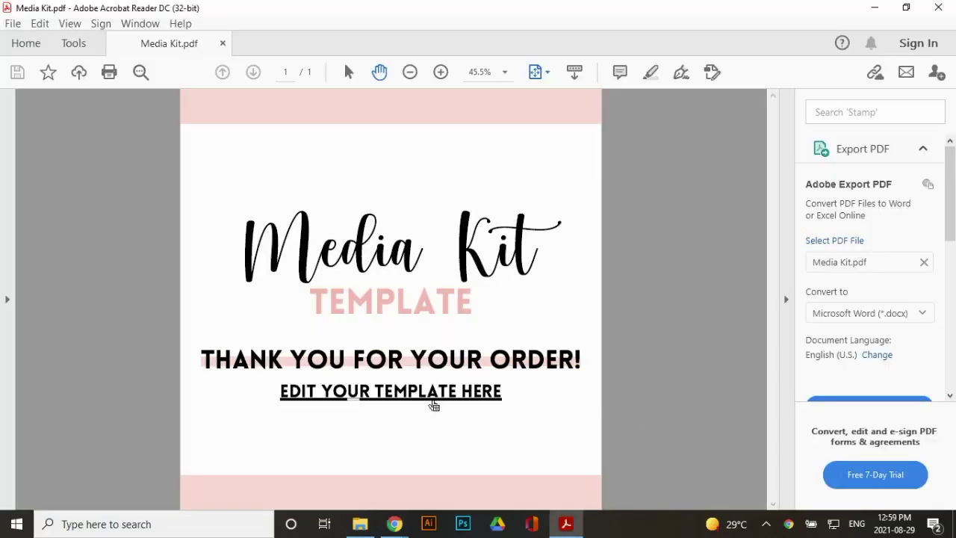
Follow the EDIT YOUR TEMPLATE HERE link in Media Kit.pdf to the shared template page
click(478, 400)
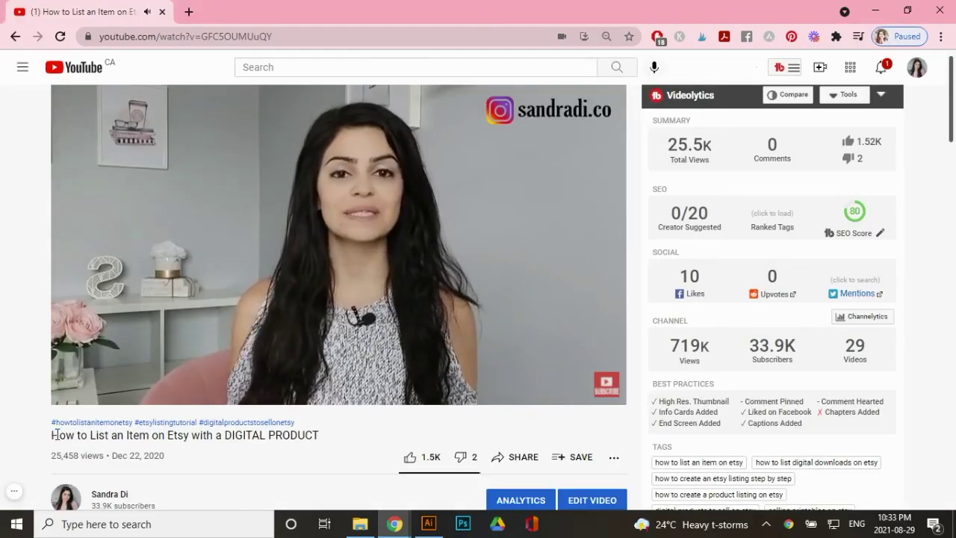
drag(51, 434, 320, 434)
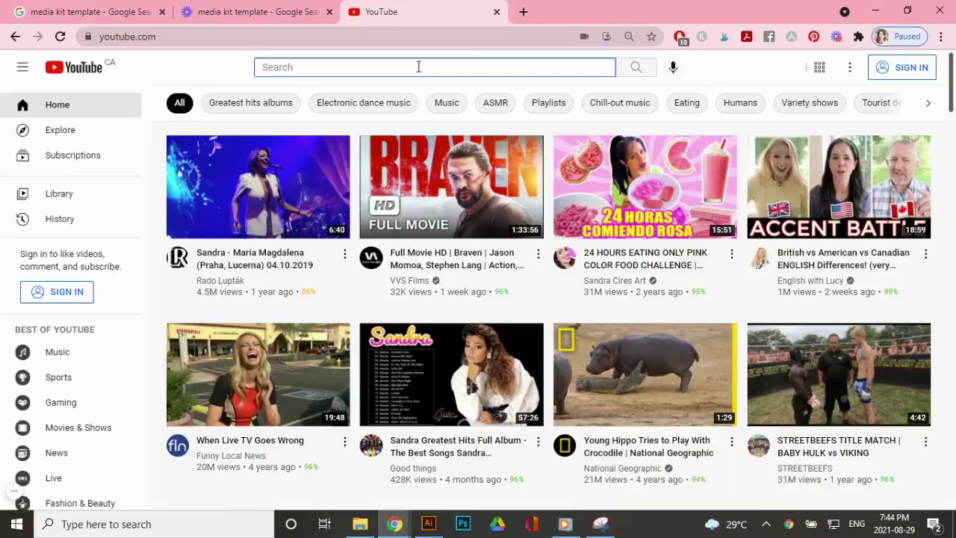
Search YouTube for 'how to sell digital products on squarespace'
text(how to s)
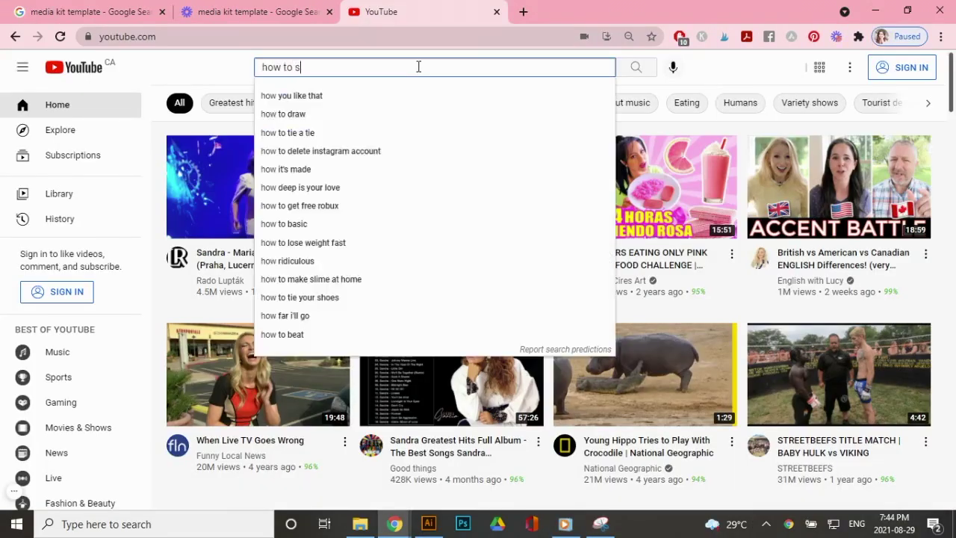
text(ell digital products on squarespace)
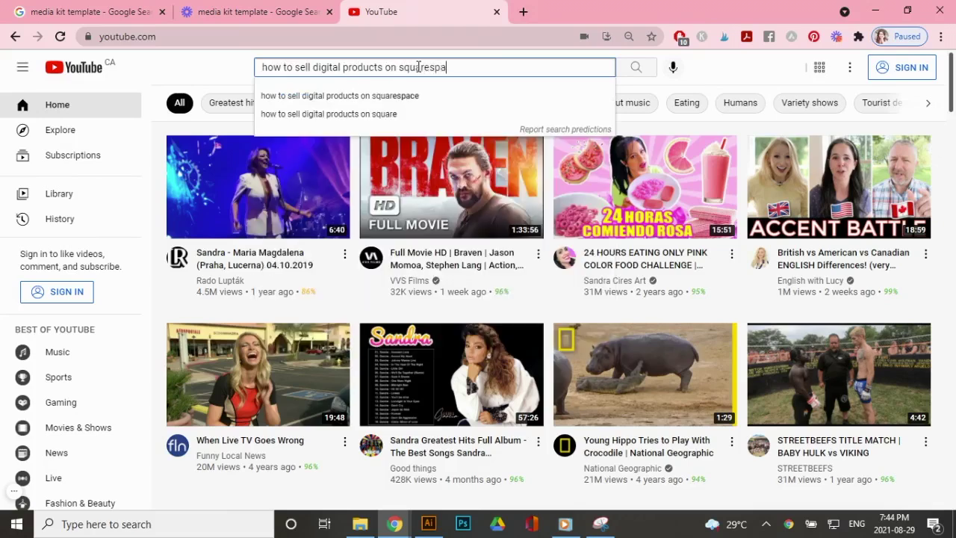